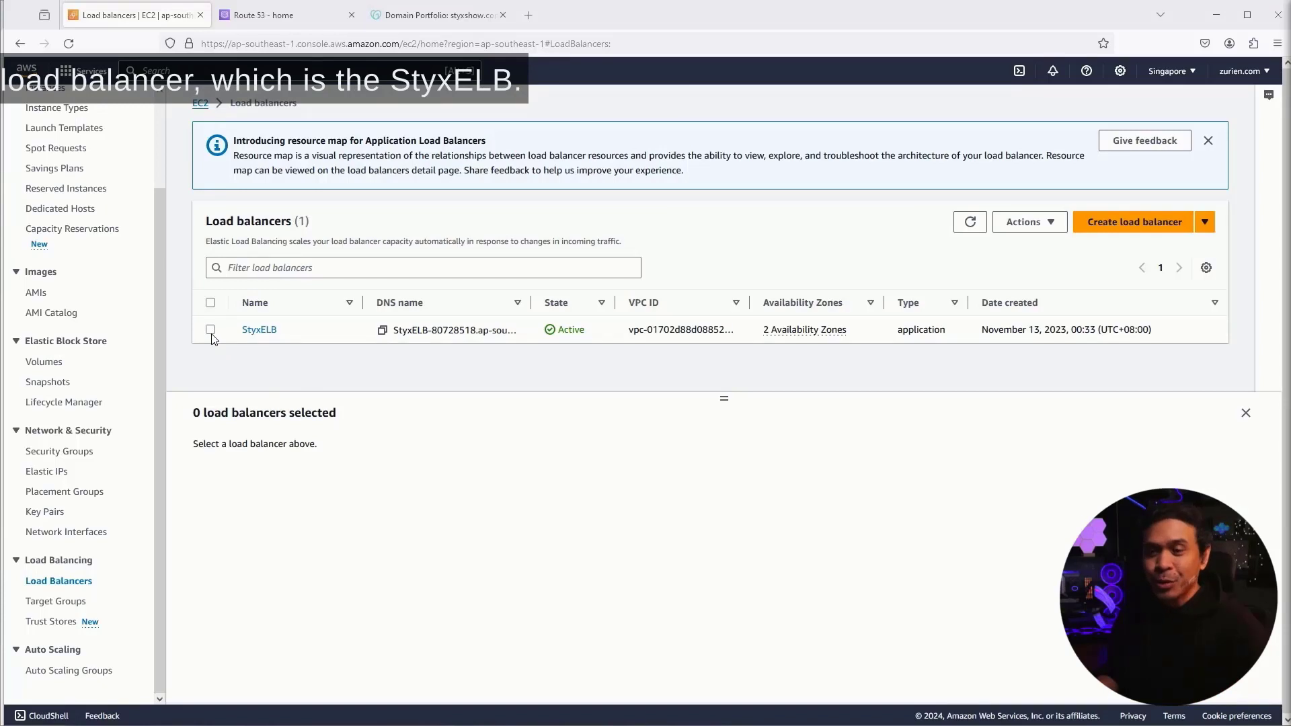
Step: Copy the DNS name of the StyxELB load balancer and load it in a new browser tab to test the site
left_click(210, 329)
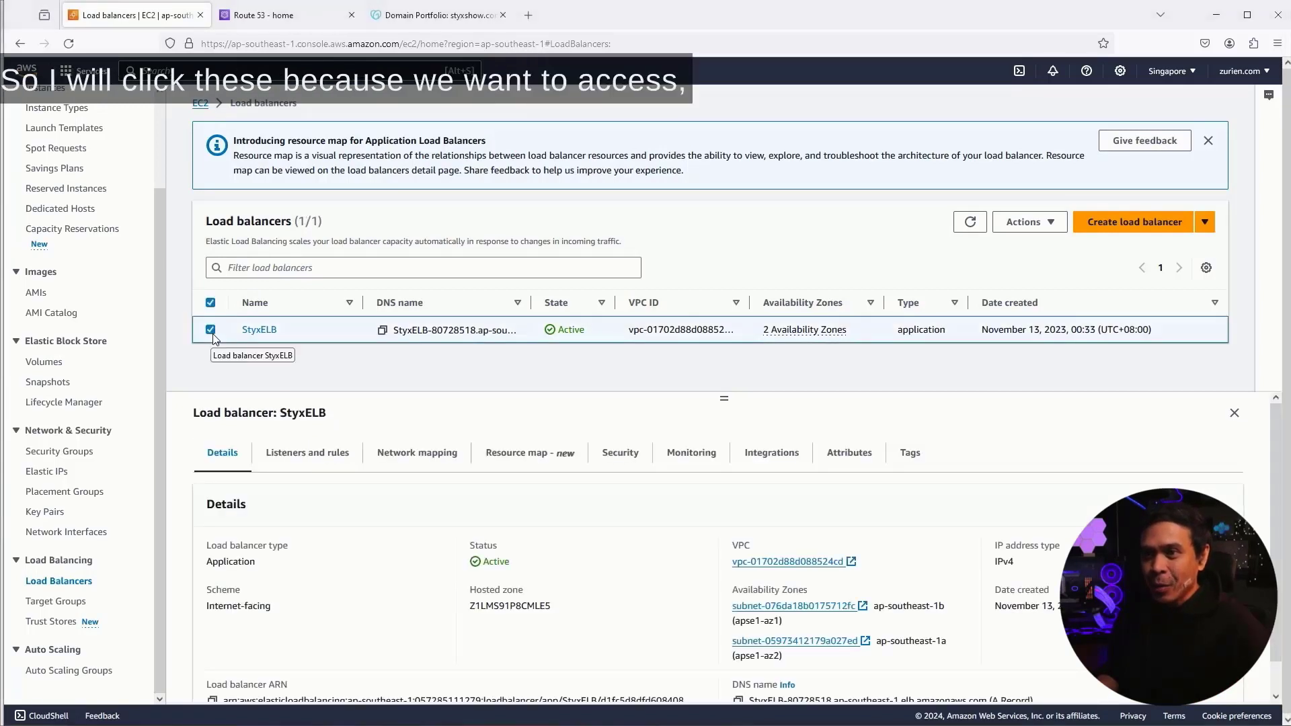
scroll(686, 454, "down", 1)
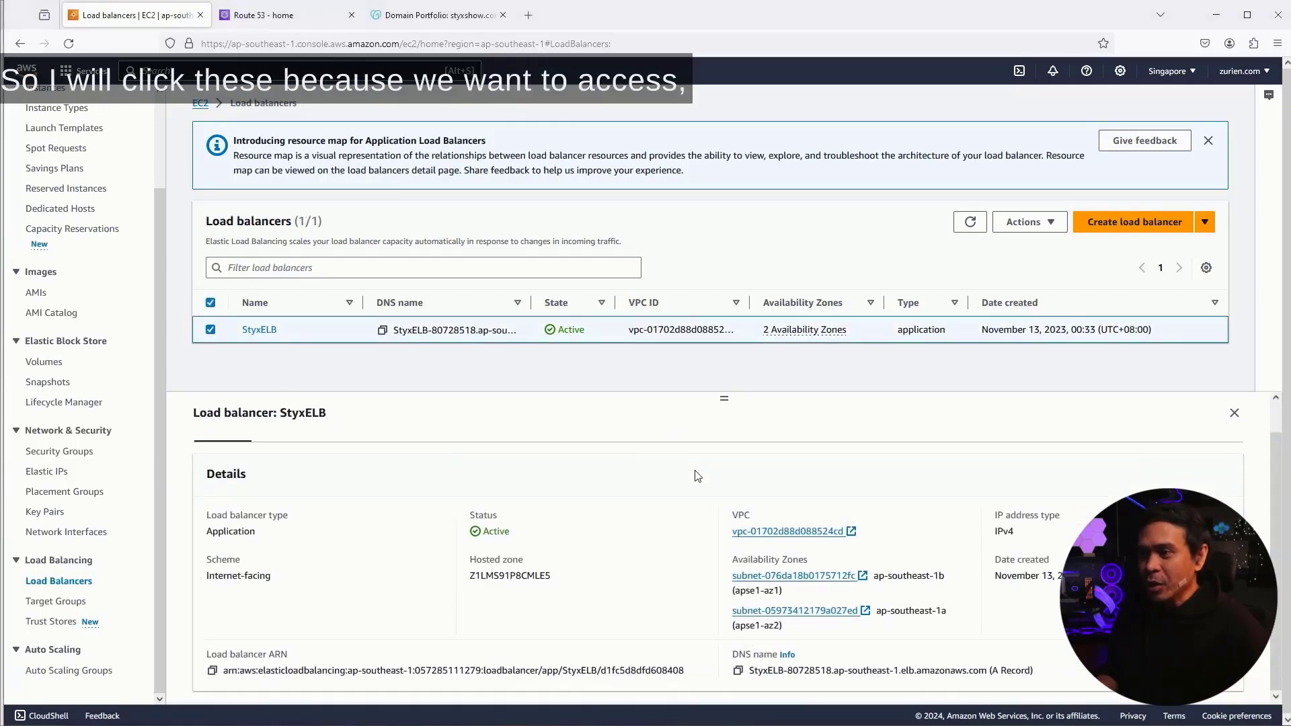
left_click(738, 670)
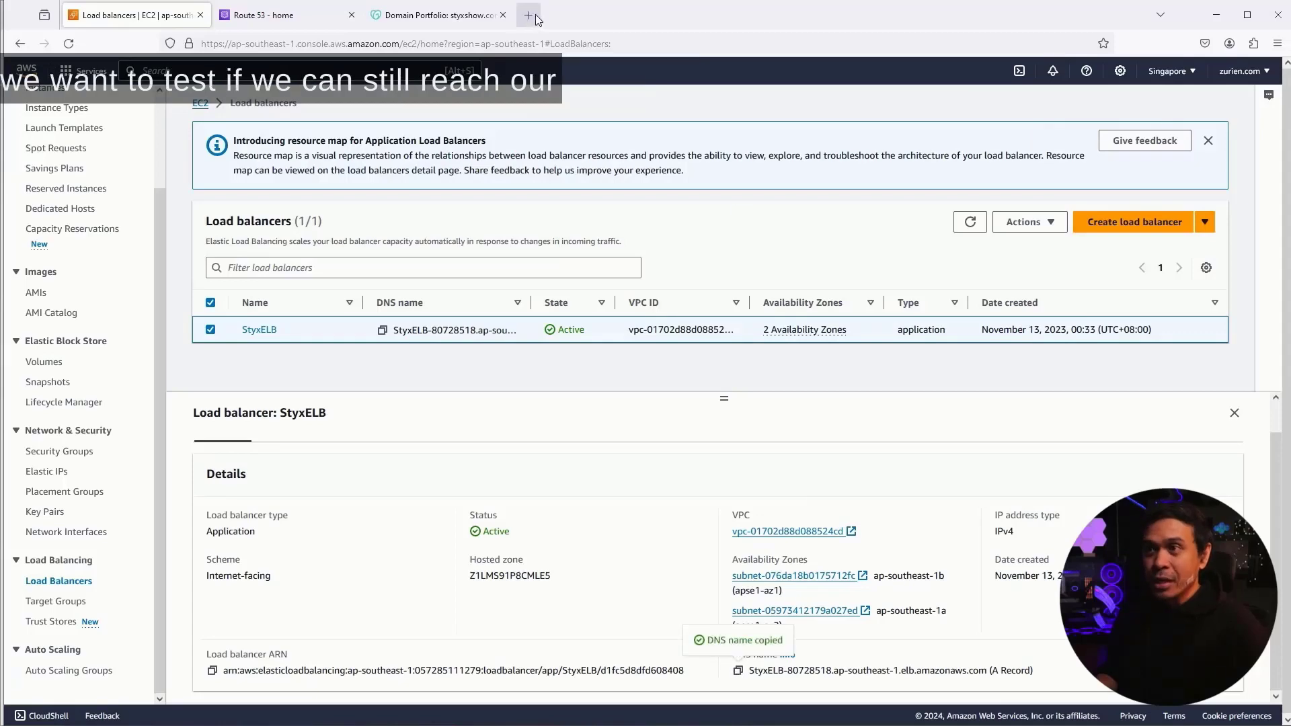
left_click(528, 14)
left_click(527, 43)
key("ctrl+v")
key("Return")
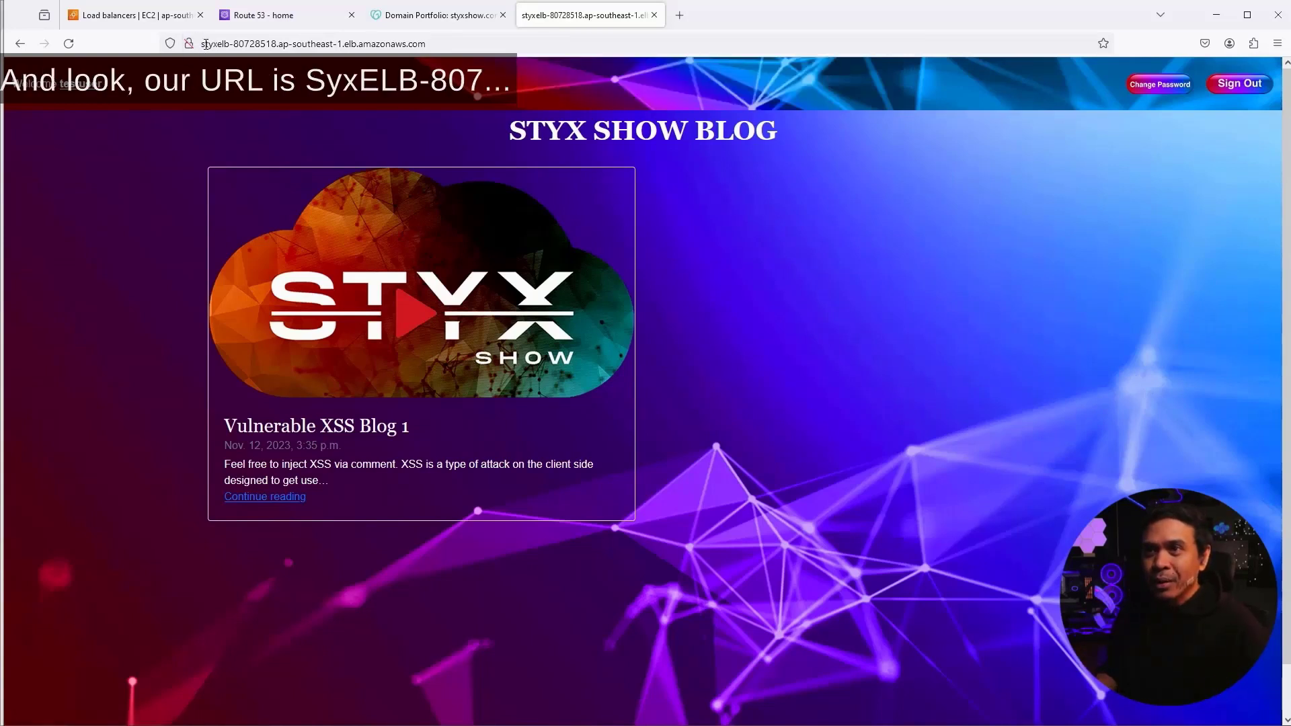
left_click_drag(202, 44, 383, 44)
left_click(78, 156)
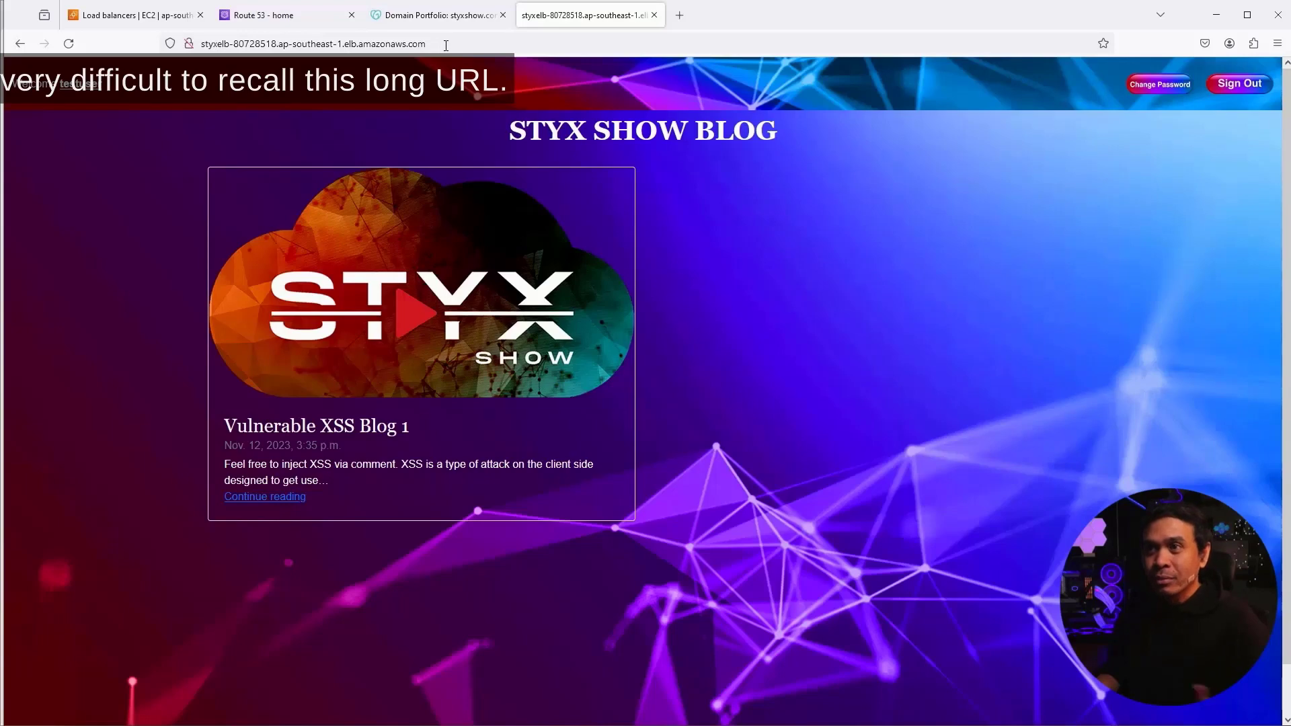
Step: Switch to the Route 53 console and open its list of hosted zones
left_click(293, 25)
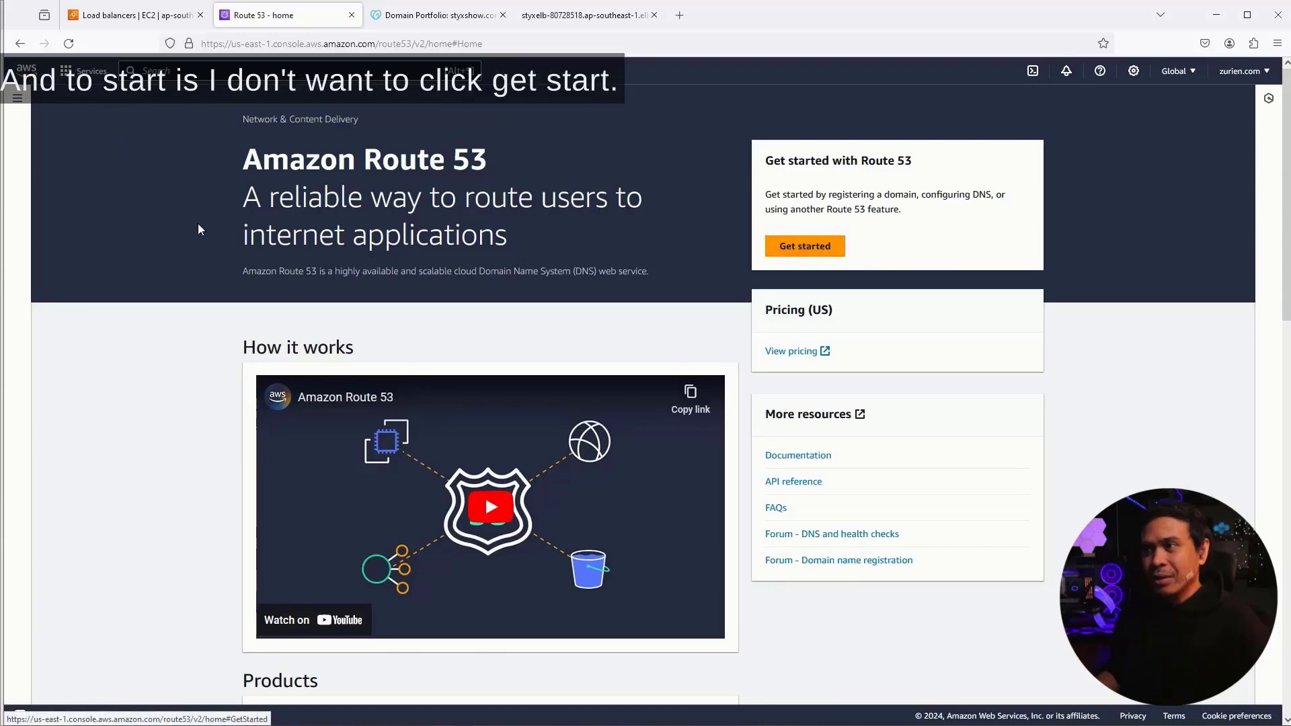
left_click(20, 102)
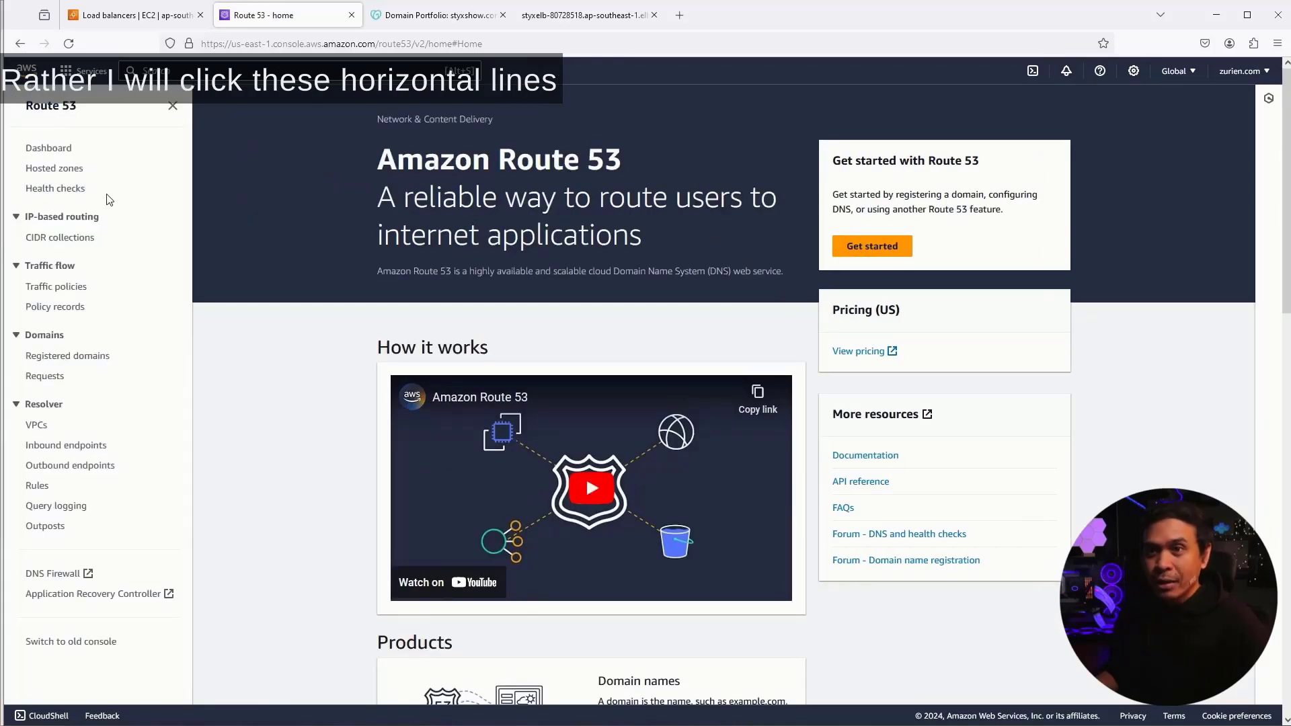
left_click(55, 172)
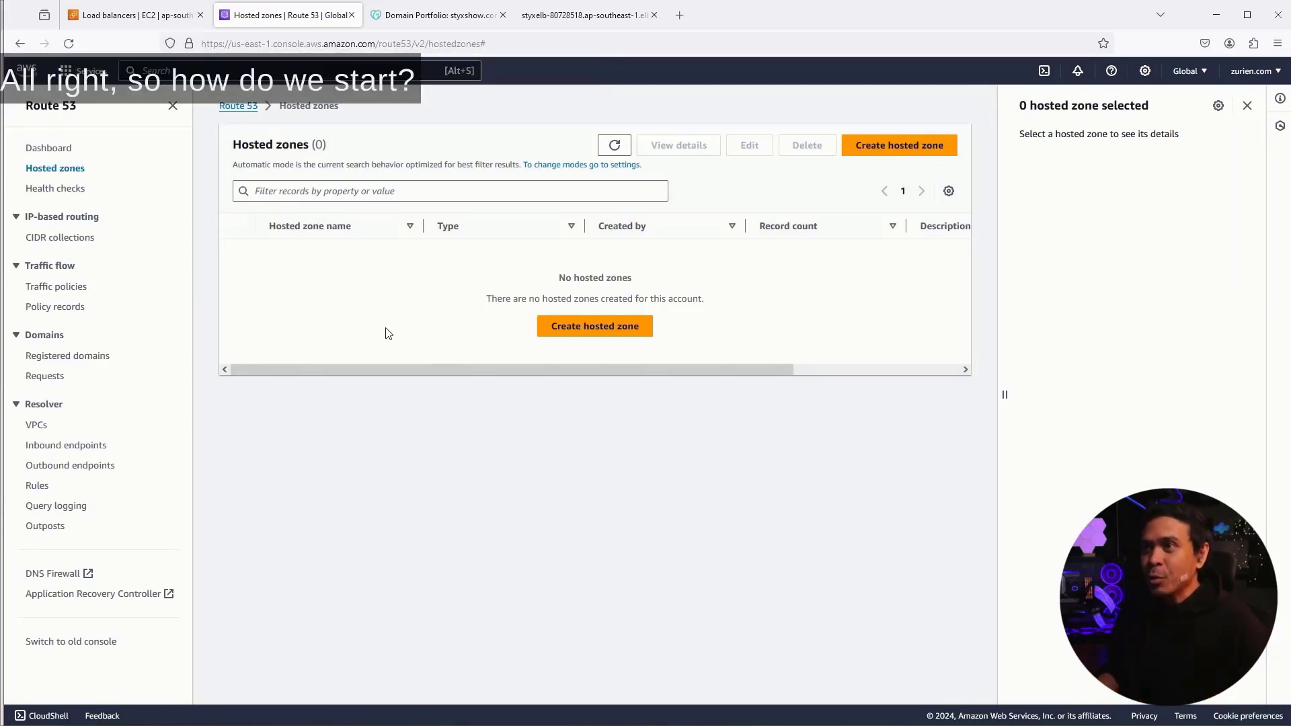
Step: Switch to GoDaddy and review the default DNS records of the styxshow.com domain
left_click(438, 19)
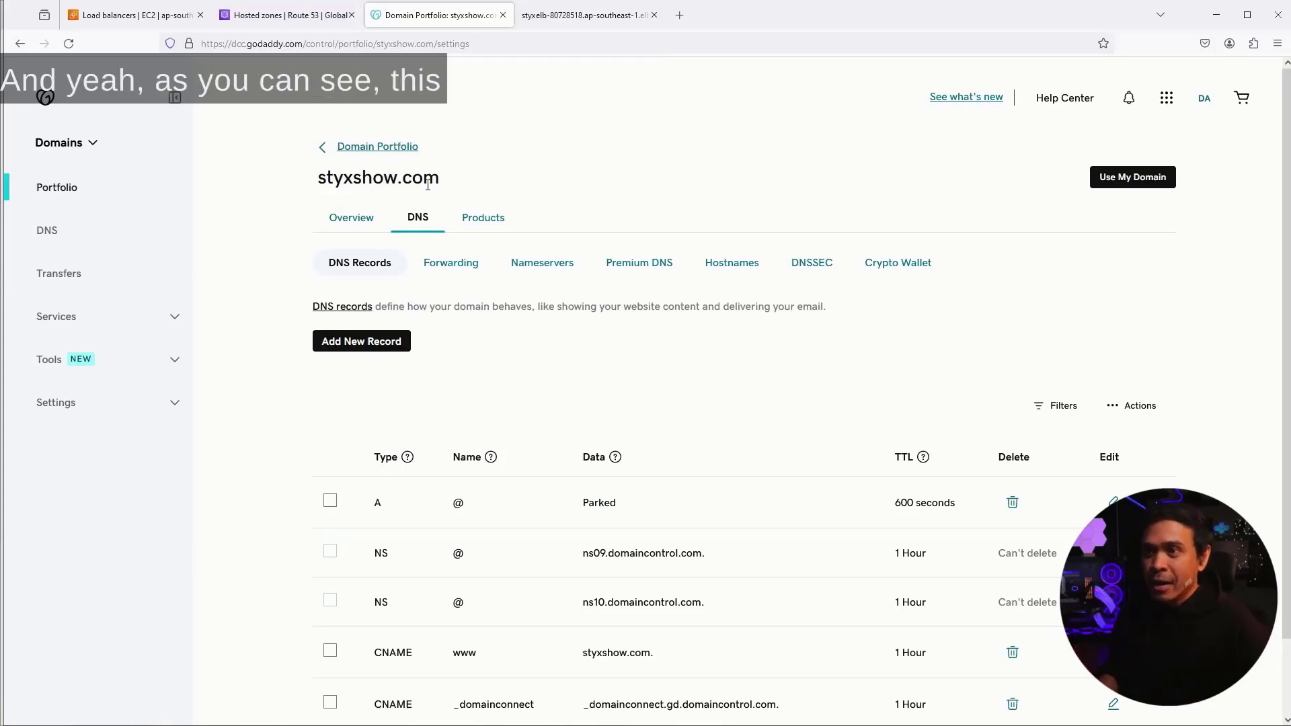
scroll(531, 322, "down", 2)
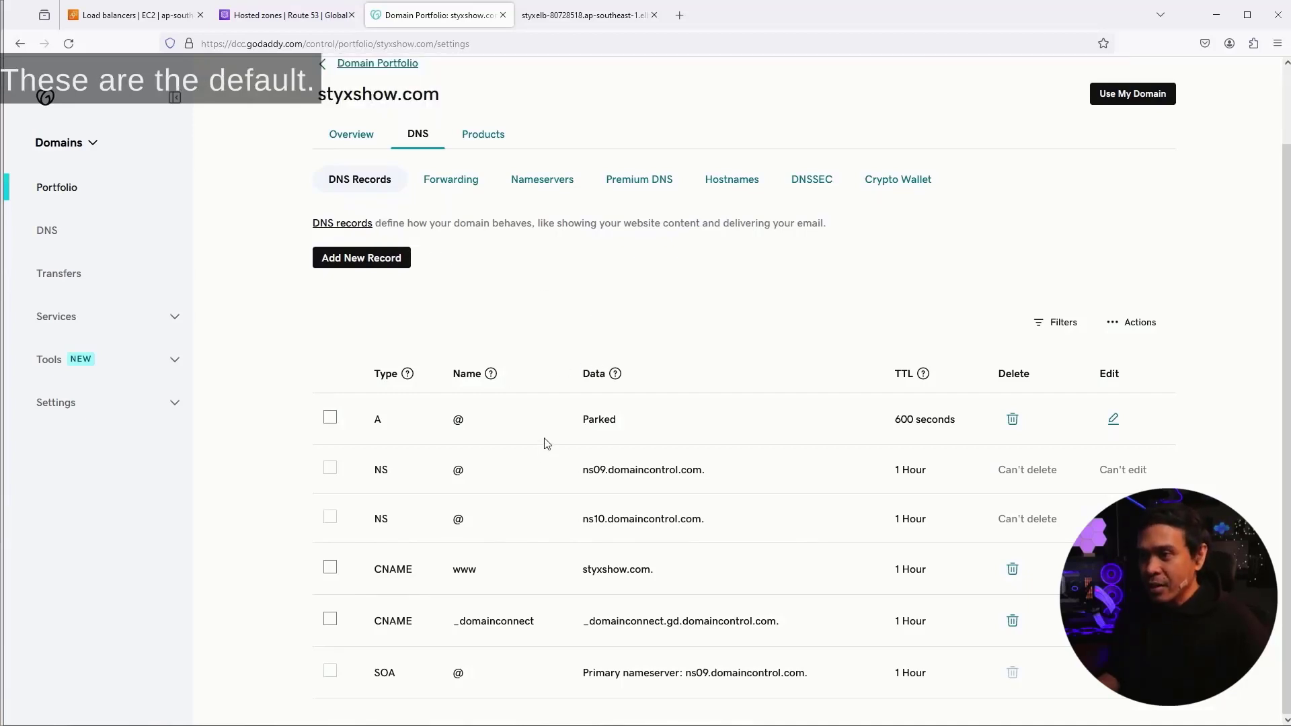
scroll(515, 338, "up", 1)
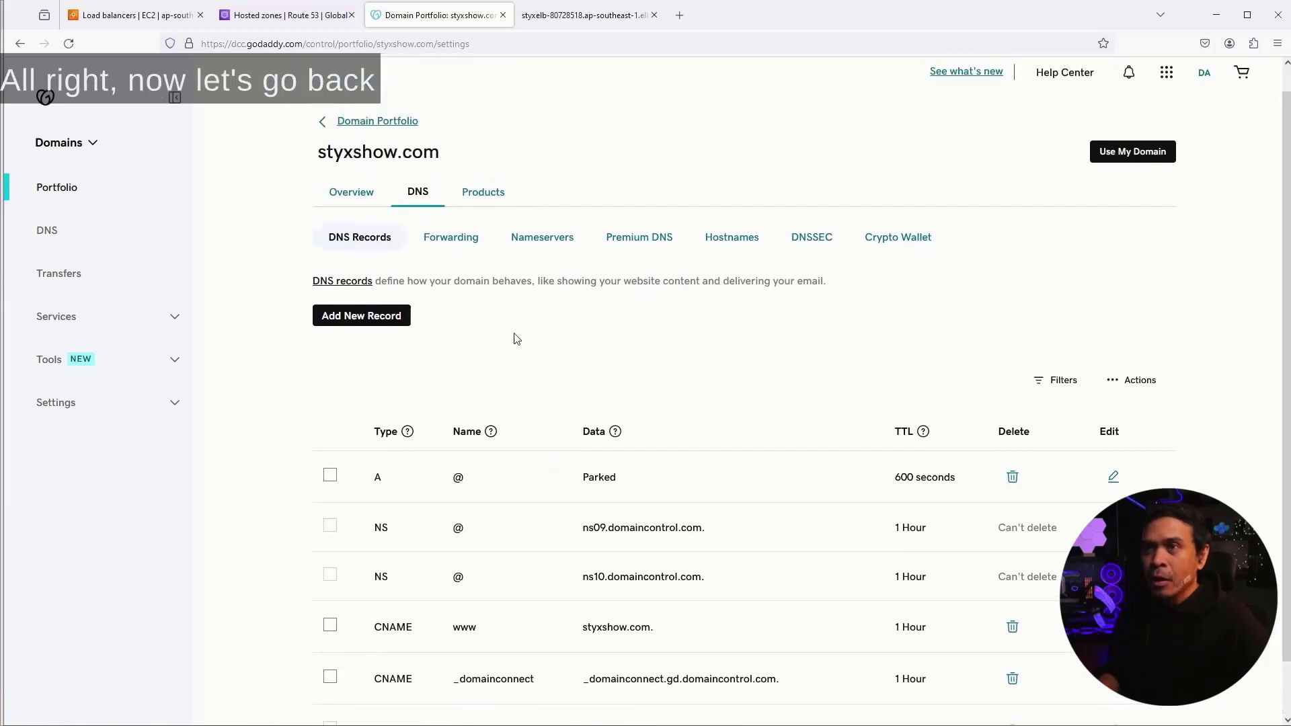
Step: Return to Route 53 and start a new hosted zone with the domain name styxshow.com
left_click(283, 16)
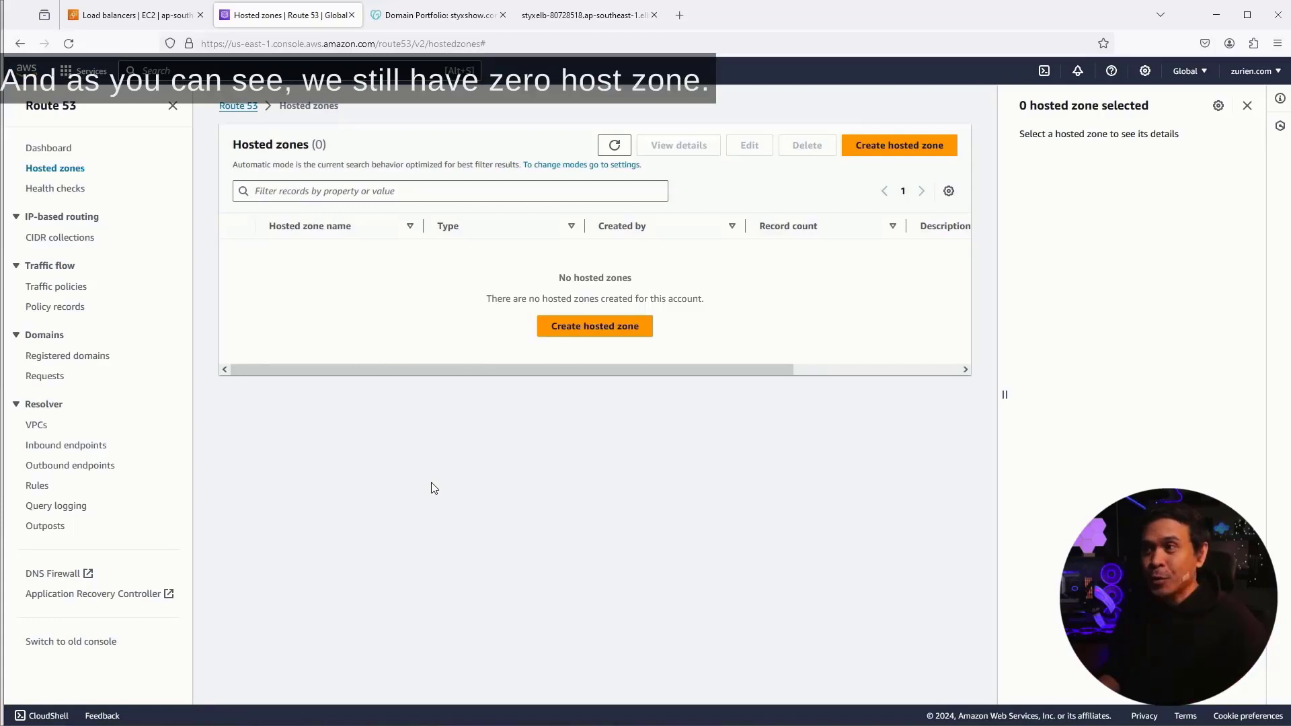
left_click(893, 146)
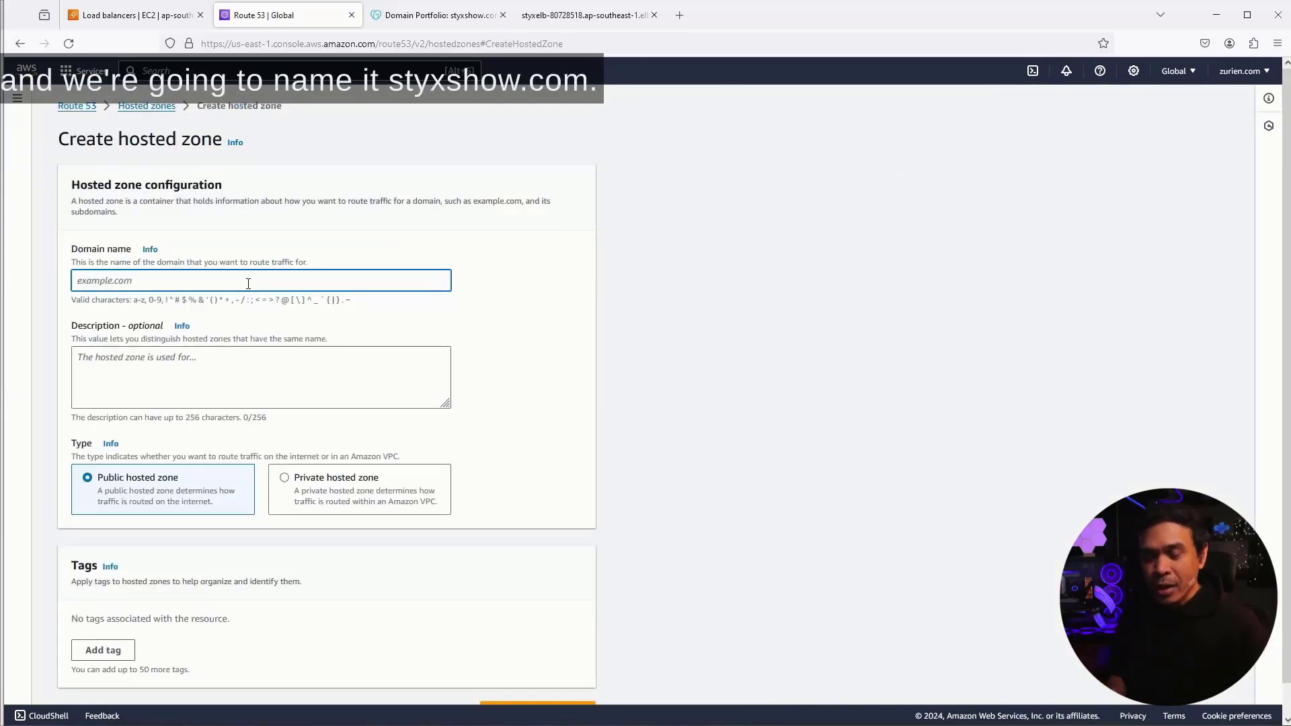
type("styxshow.com")
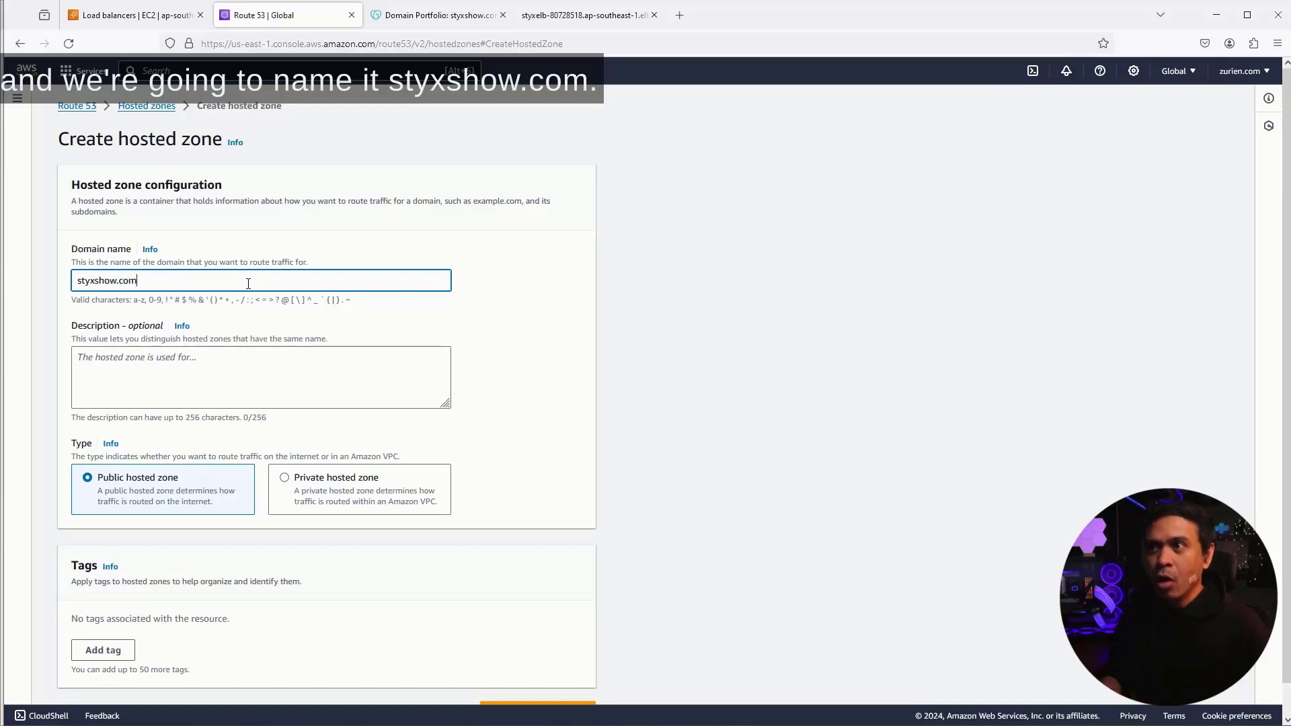
scroll(282, 339, "down", 1)
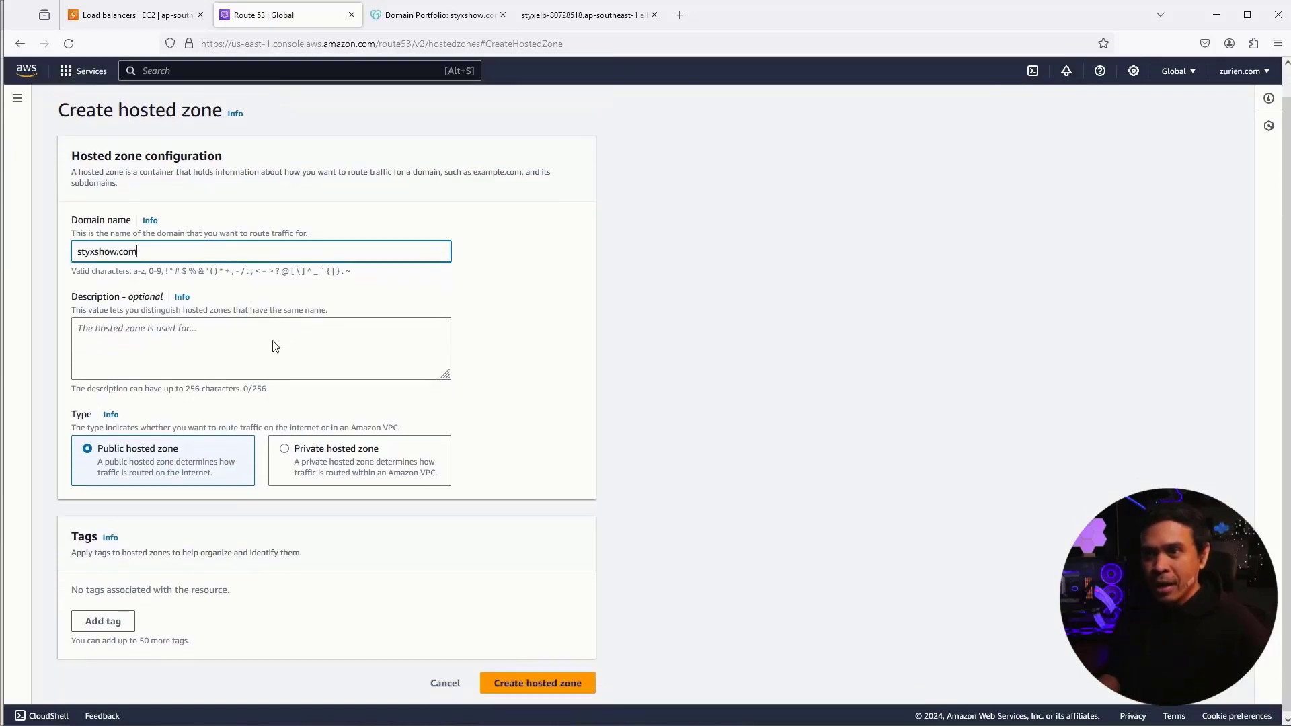
Step: Describe the hosted zone as "Test Lab" and create it as a public hosted zone
left_click(130, 343)
type("L")
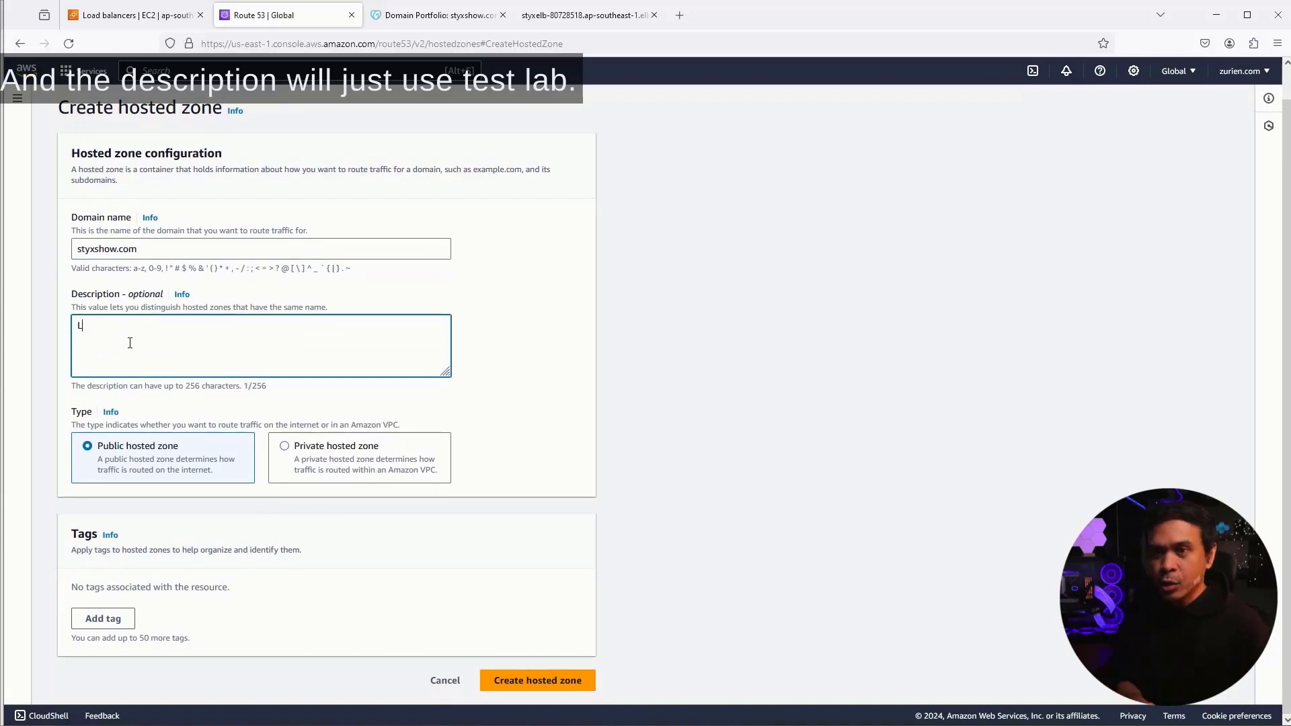
type("a")
key("BackSpace")
key("BackSpace")
type("Tet")
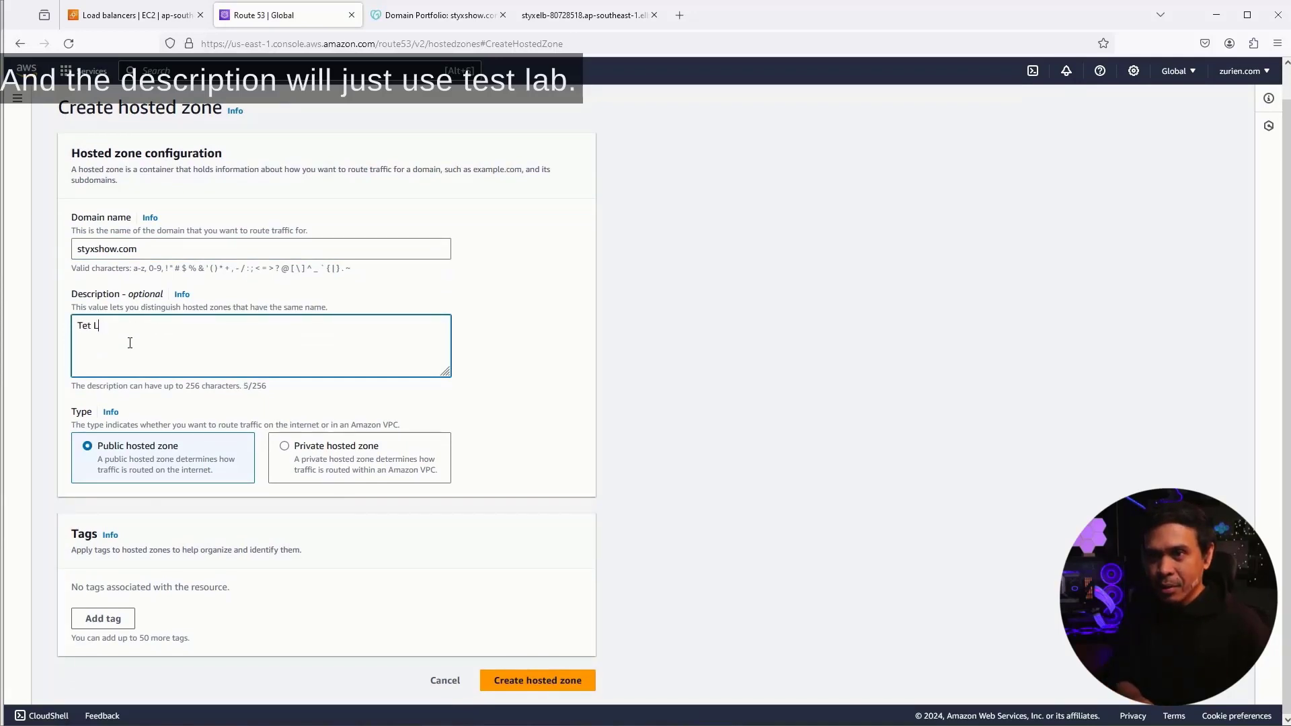
key("BackSpace")
key("BackSpace")
type("st L")
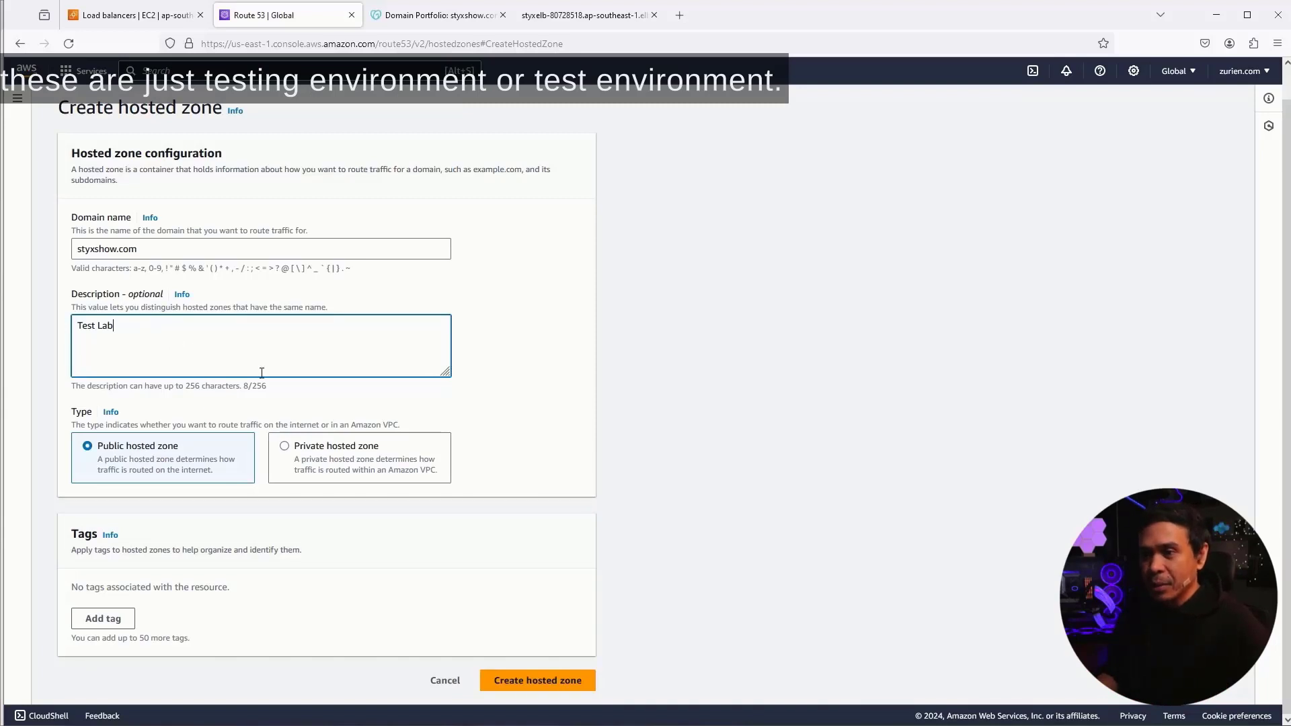
left_click(528, 681)
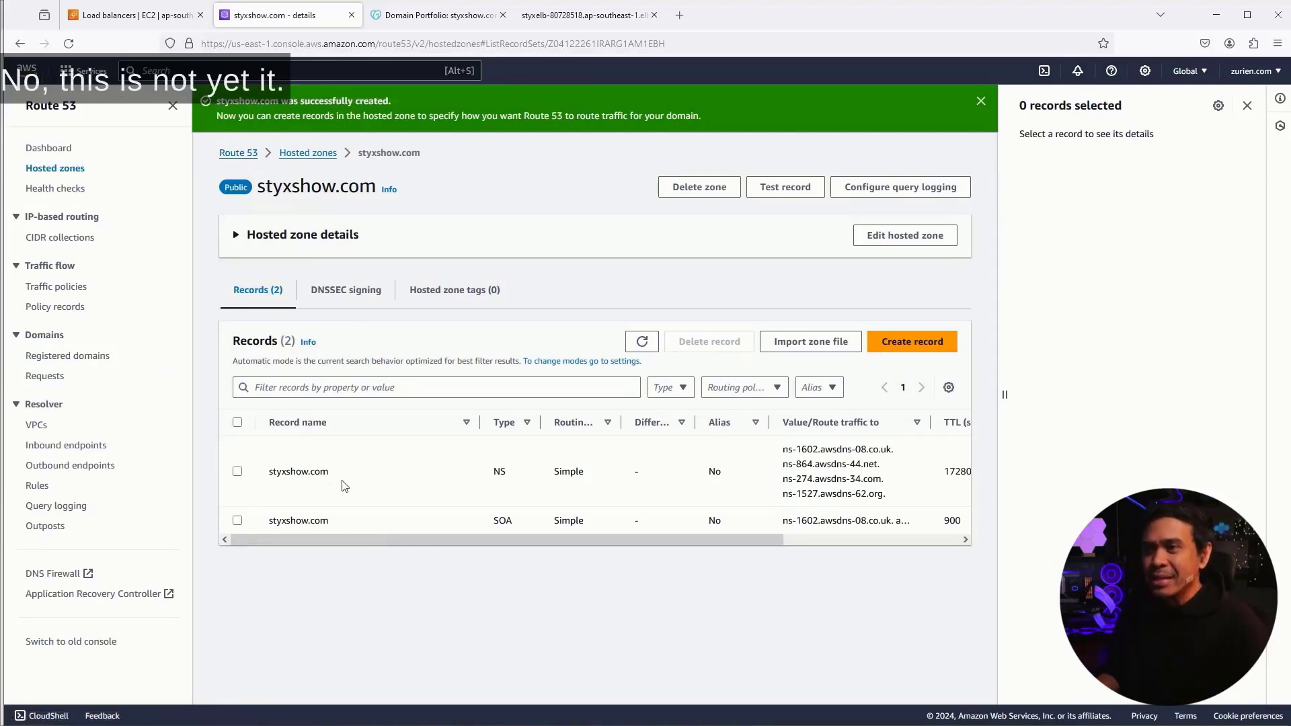
Step: Load styxshow.com in a new browser tab to check where the domain currently leads
left_click(679, 15)
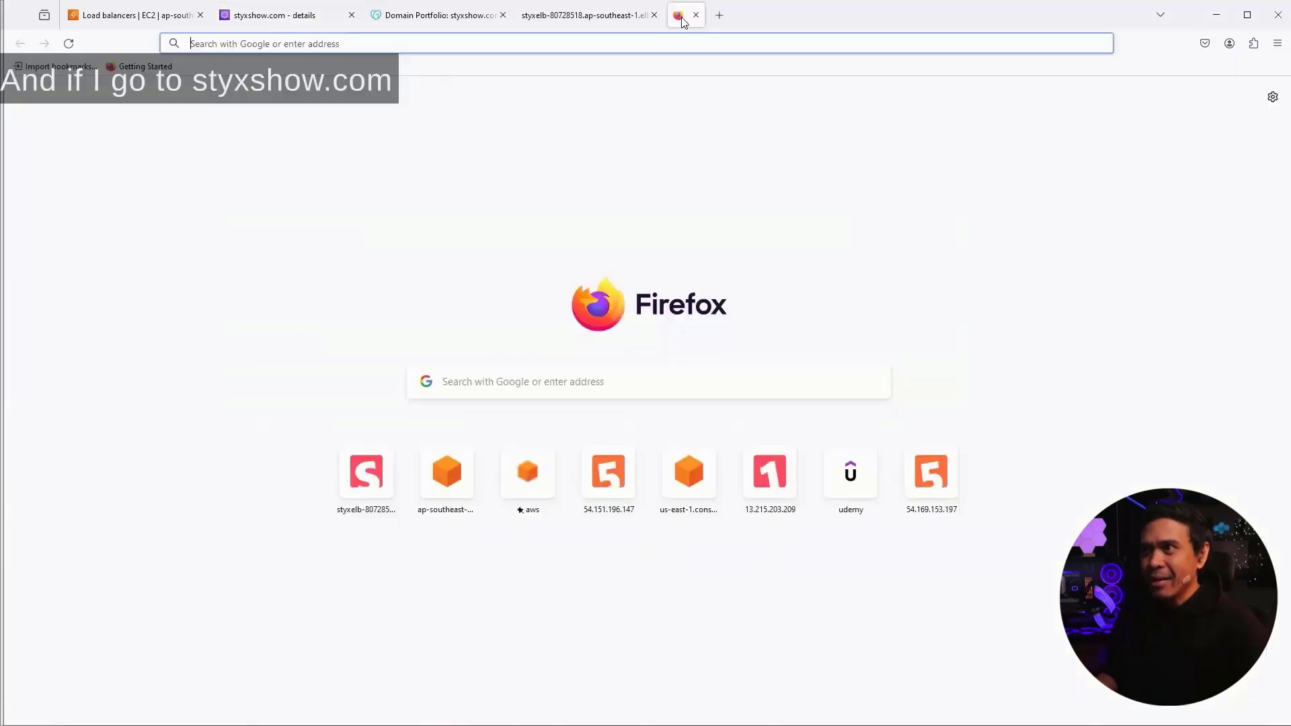
left_click(669, 45)
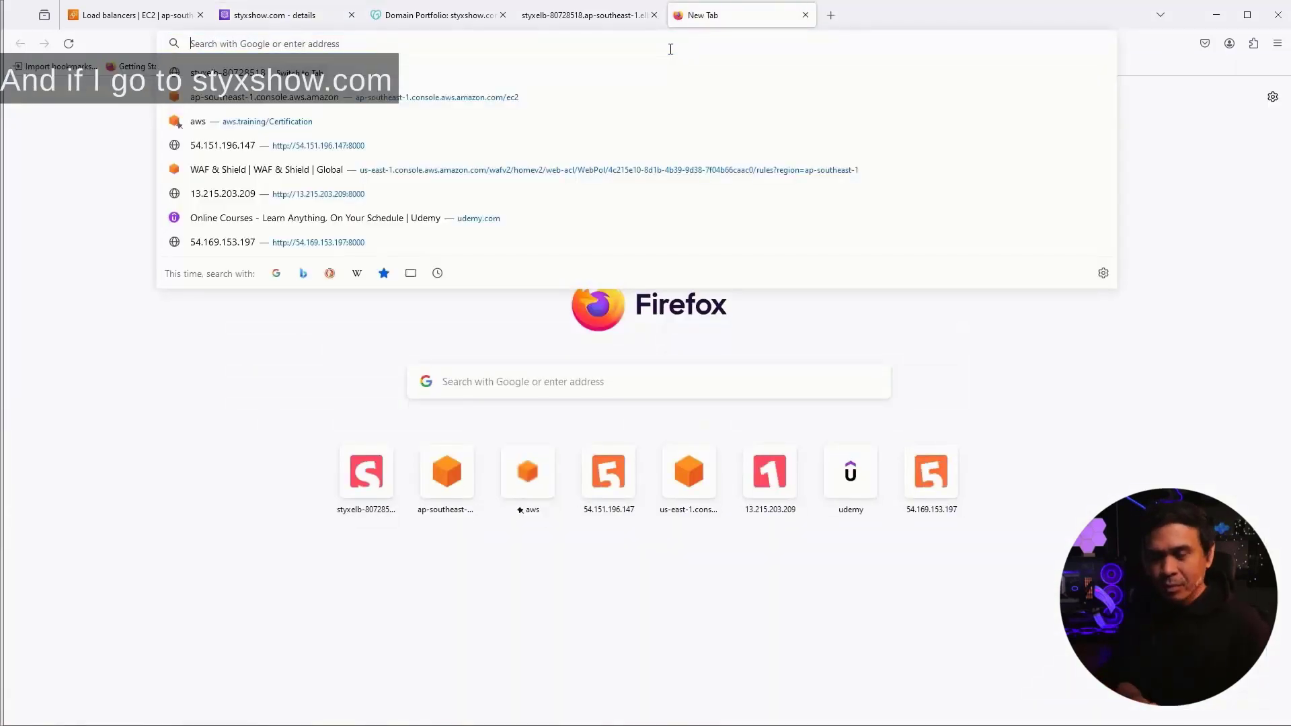
type("styxshow.com")
key("Return")
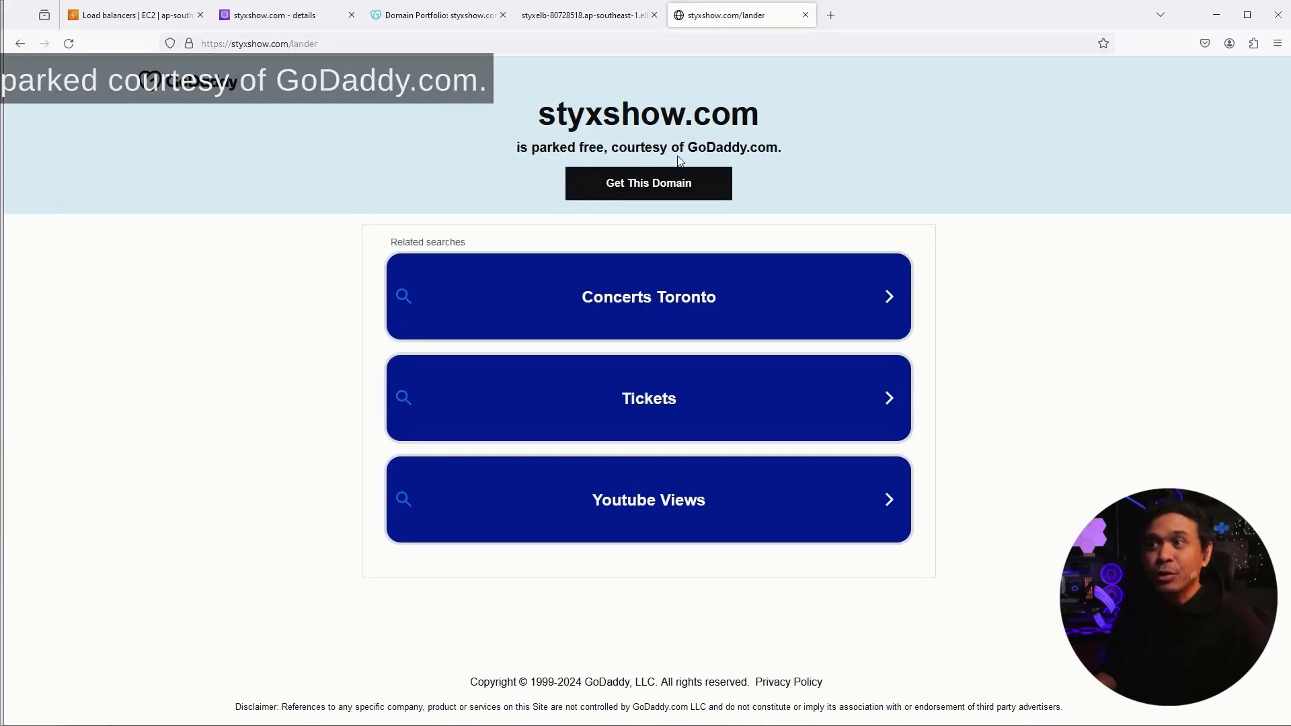
Step: Return to Route 53, examine the NS and SOA records of styxshow.com, and show the NS record's details
left_click(267, 14)
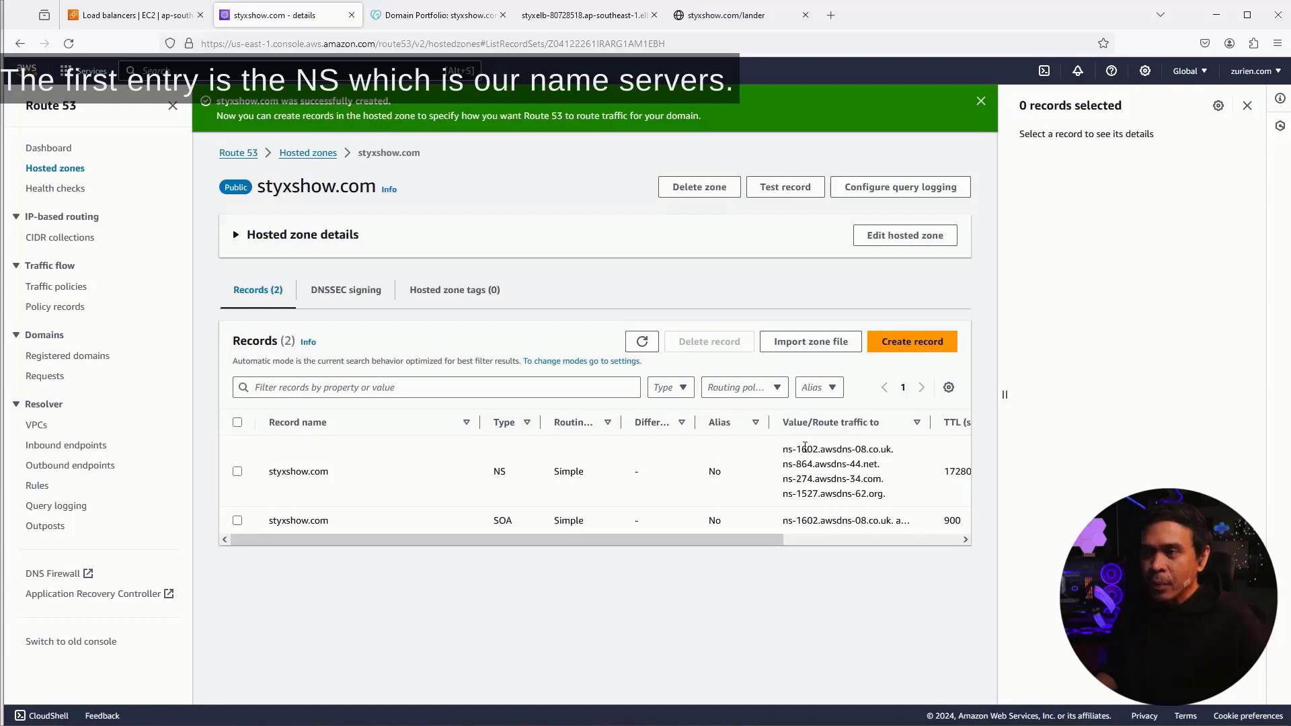
left_click_drag(788, 451, 896, 453)
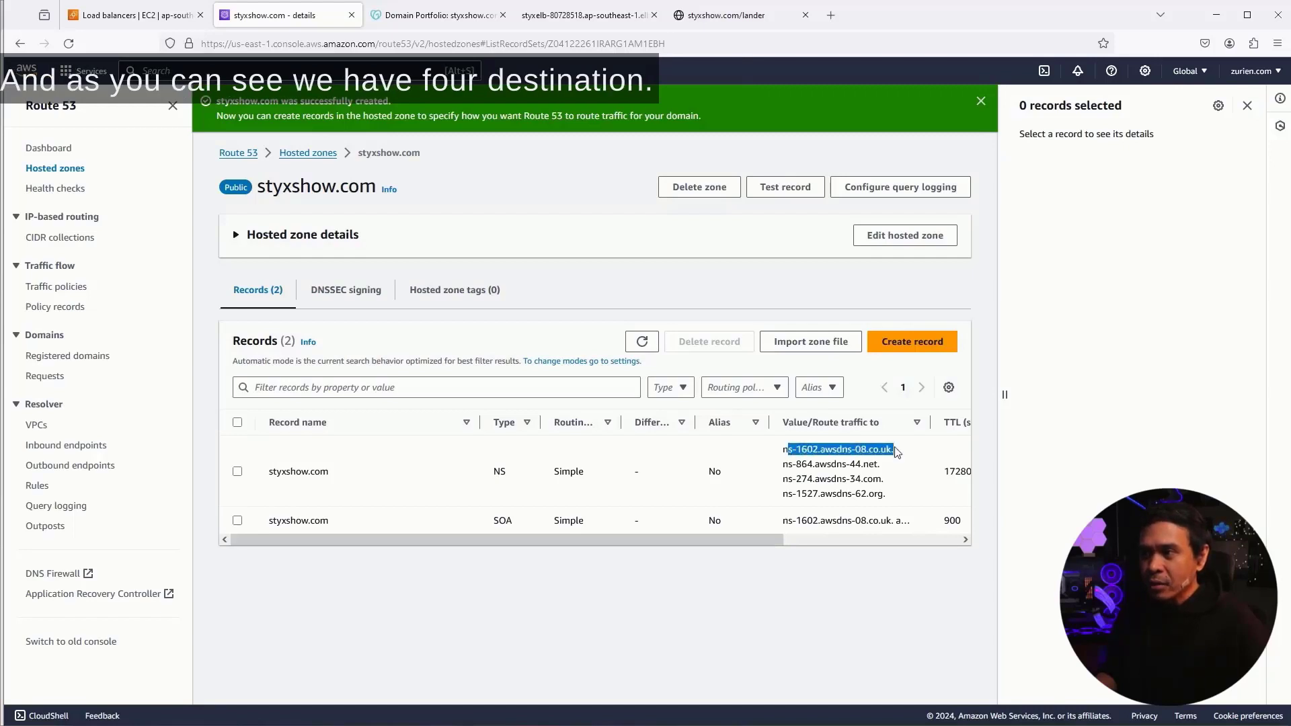
left_click_drag(785, 463, 874, 464)
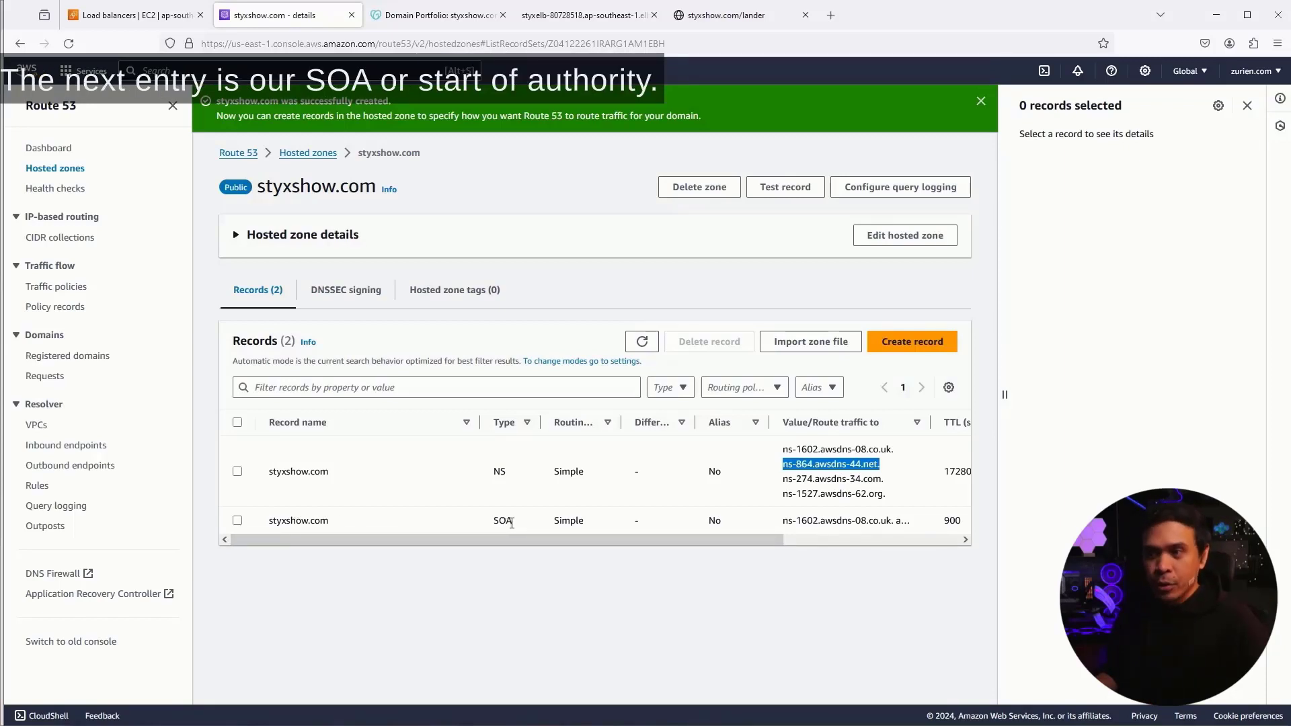
left_click_drag(566, 539, 514, 554)
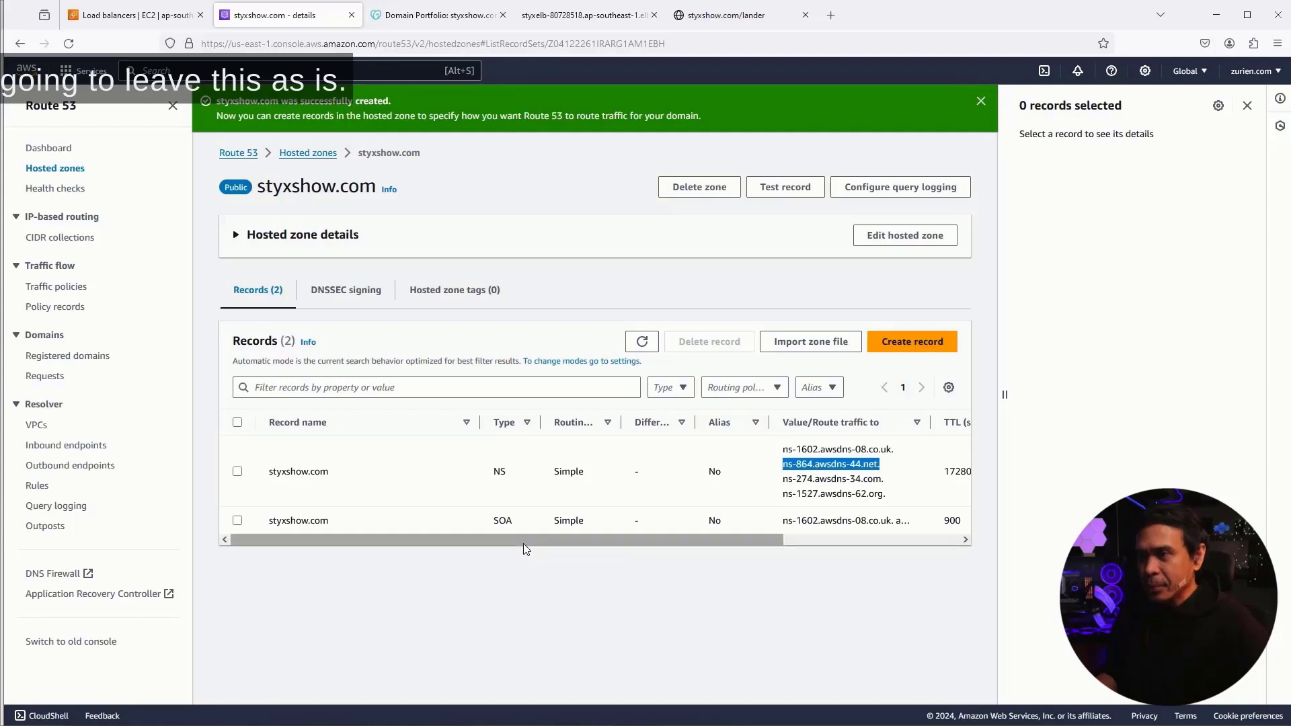
left_click_drag(545, 541, 423, 526)
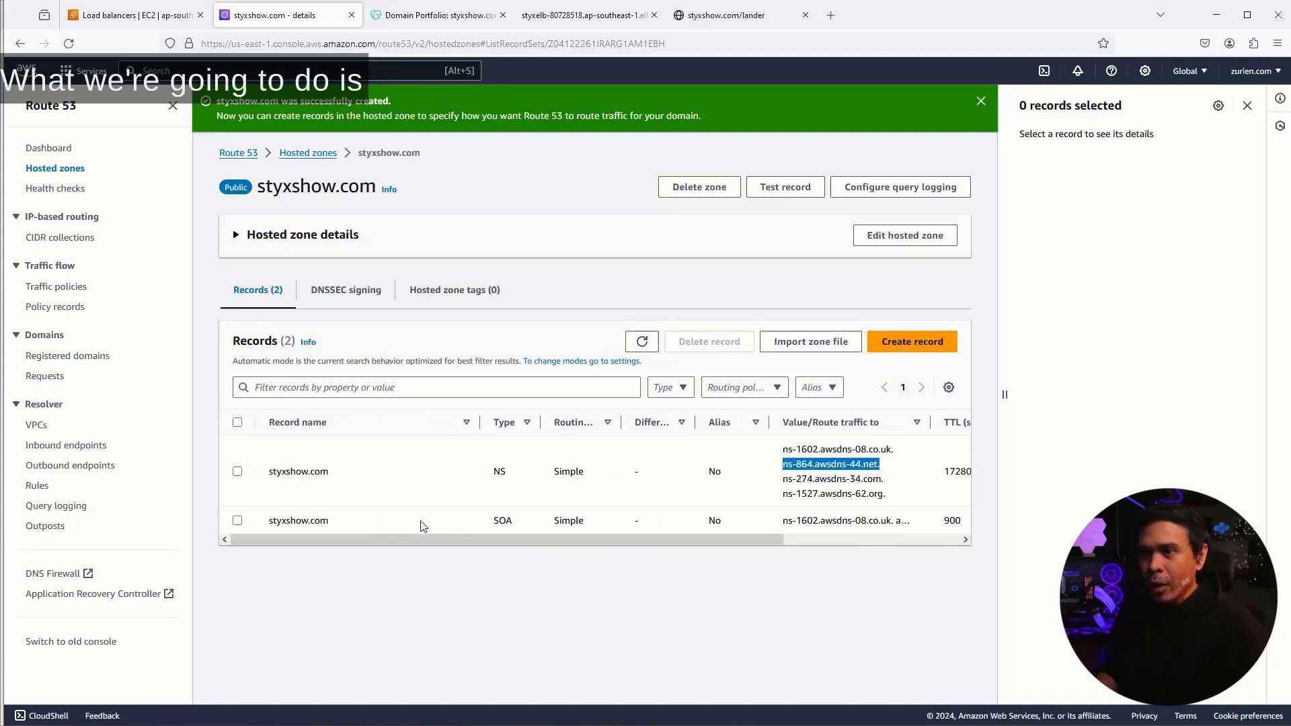
left_click(236, 472)
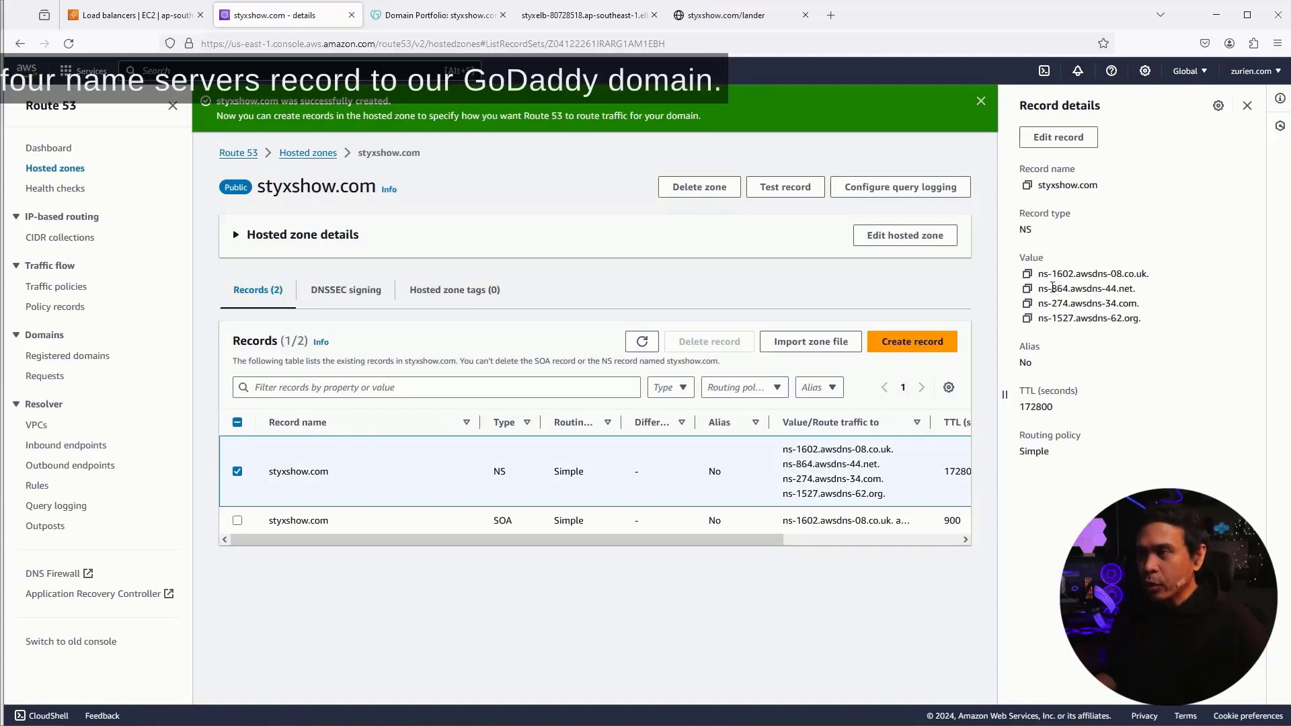
Step: In GoDaddy, start changing the nameservers of styxshow.com and choose to use your own nameservers
left_click(441, 19)
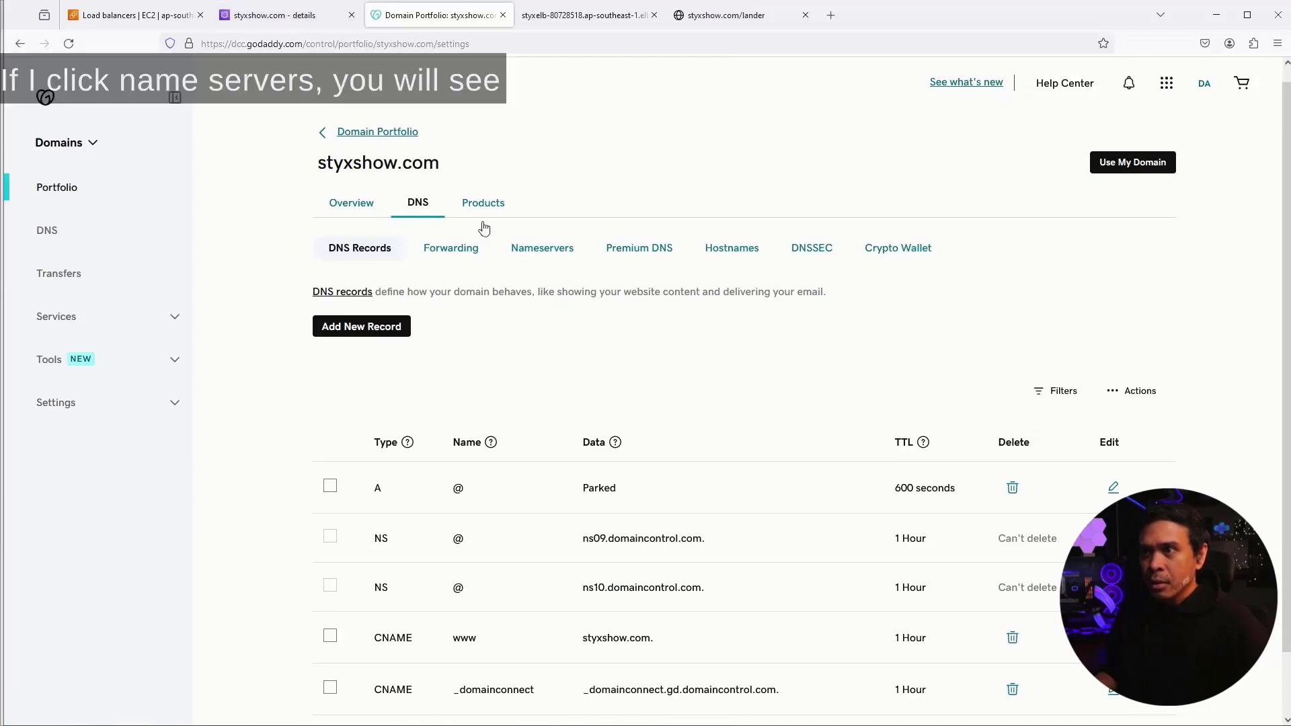
left_click(539, 253)
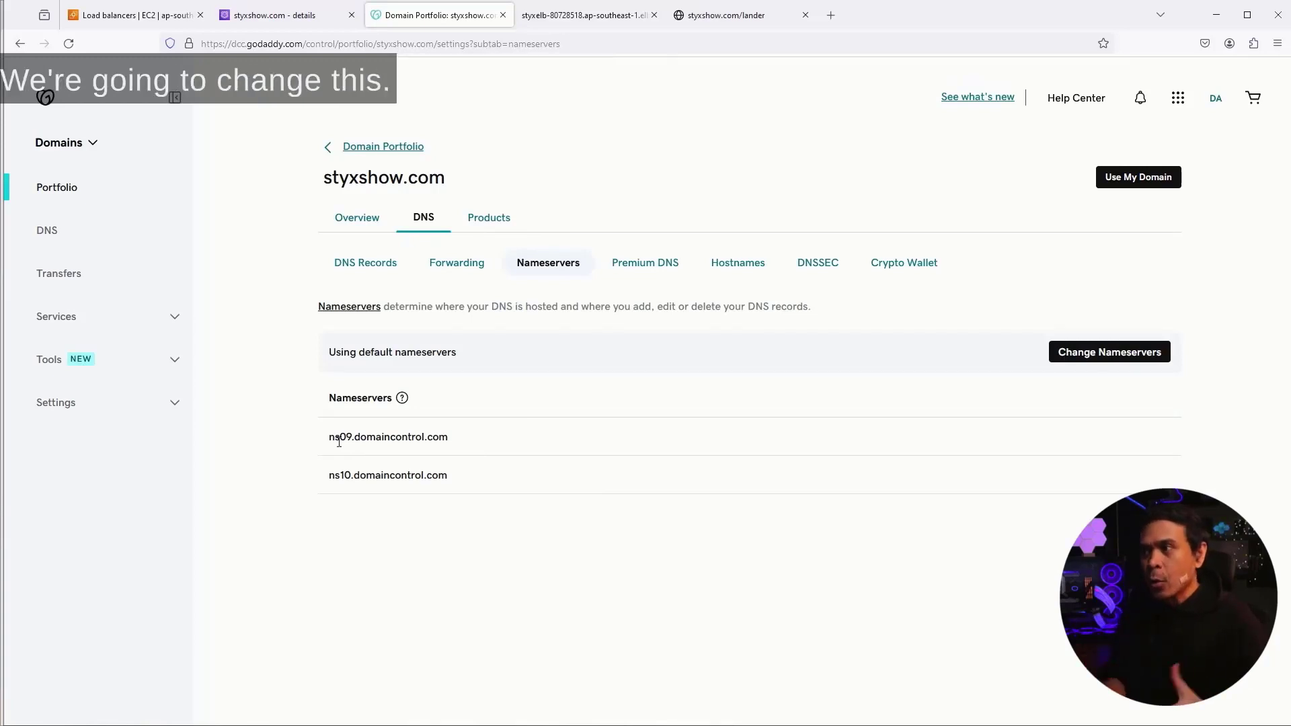
left_click(1078, 361)
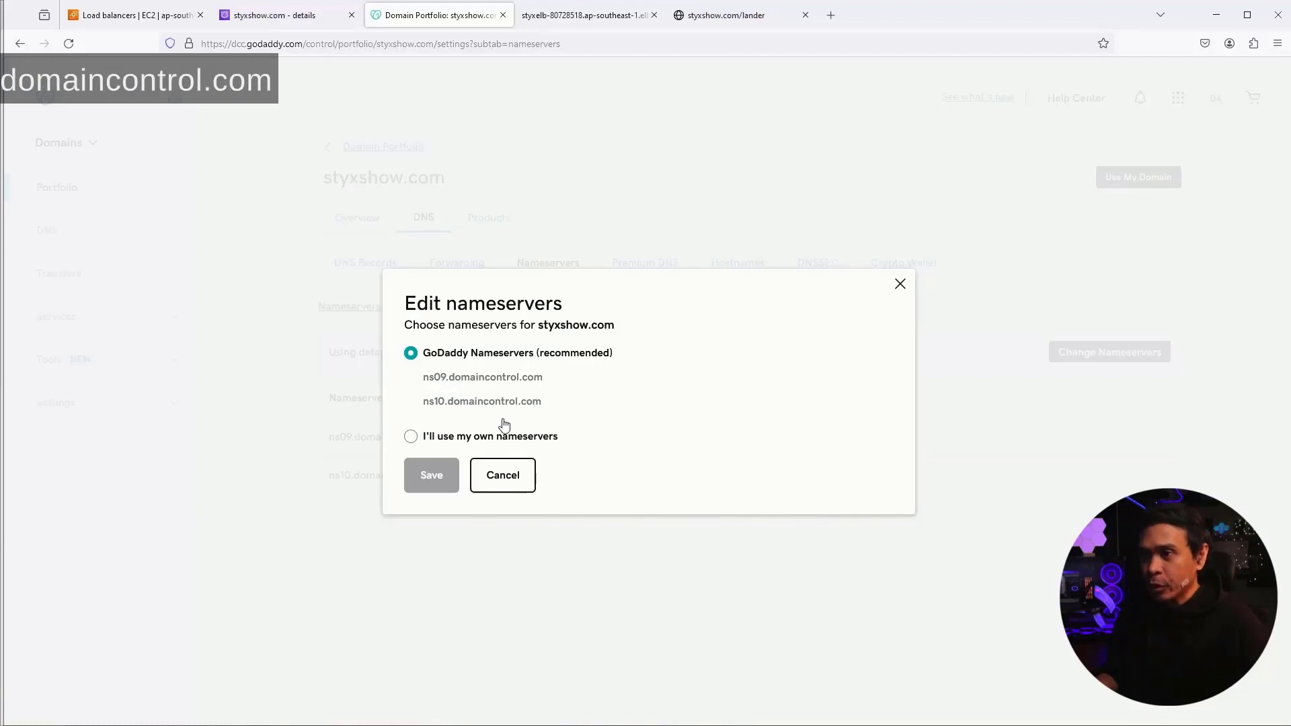
left_click(411, 437)
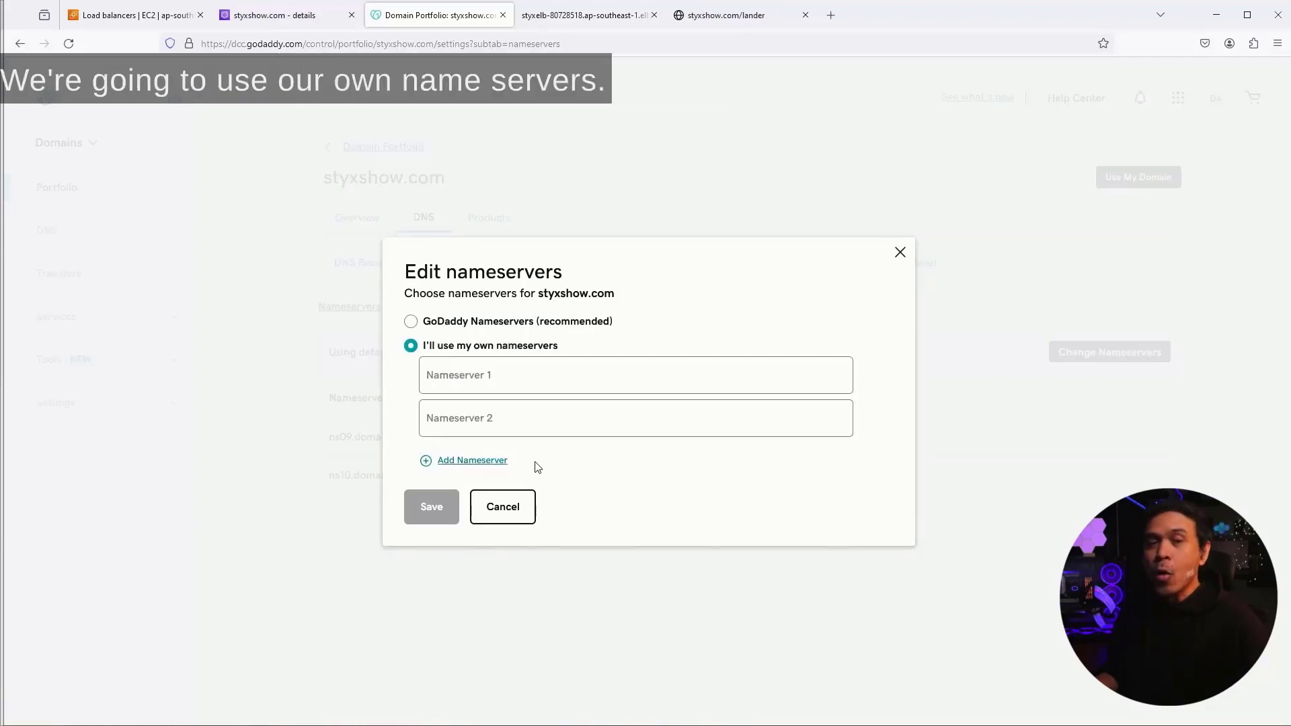
Step: Copy the first name server, ns-1602.awsdns-08.co.uk, from the Route 53 NS record into GoDaddy as Nameserver 1
left_click(279, 24)
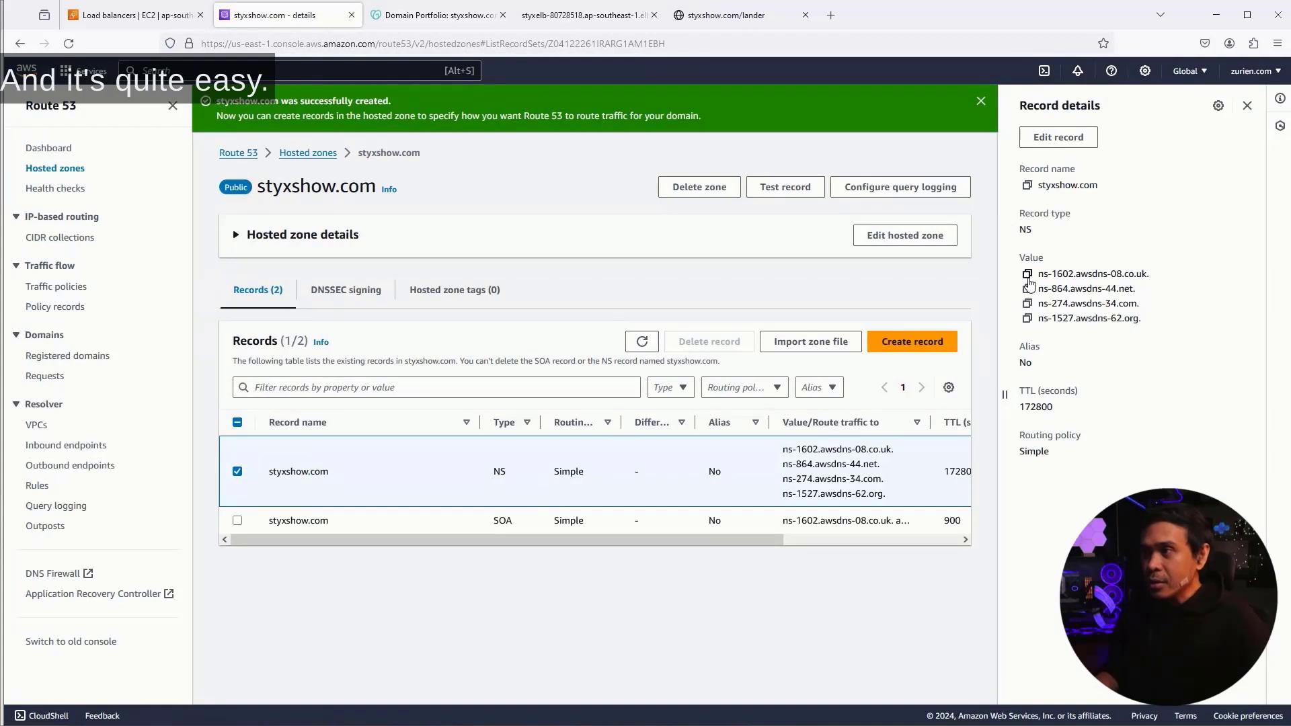
left_click(1028, 280)
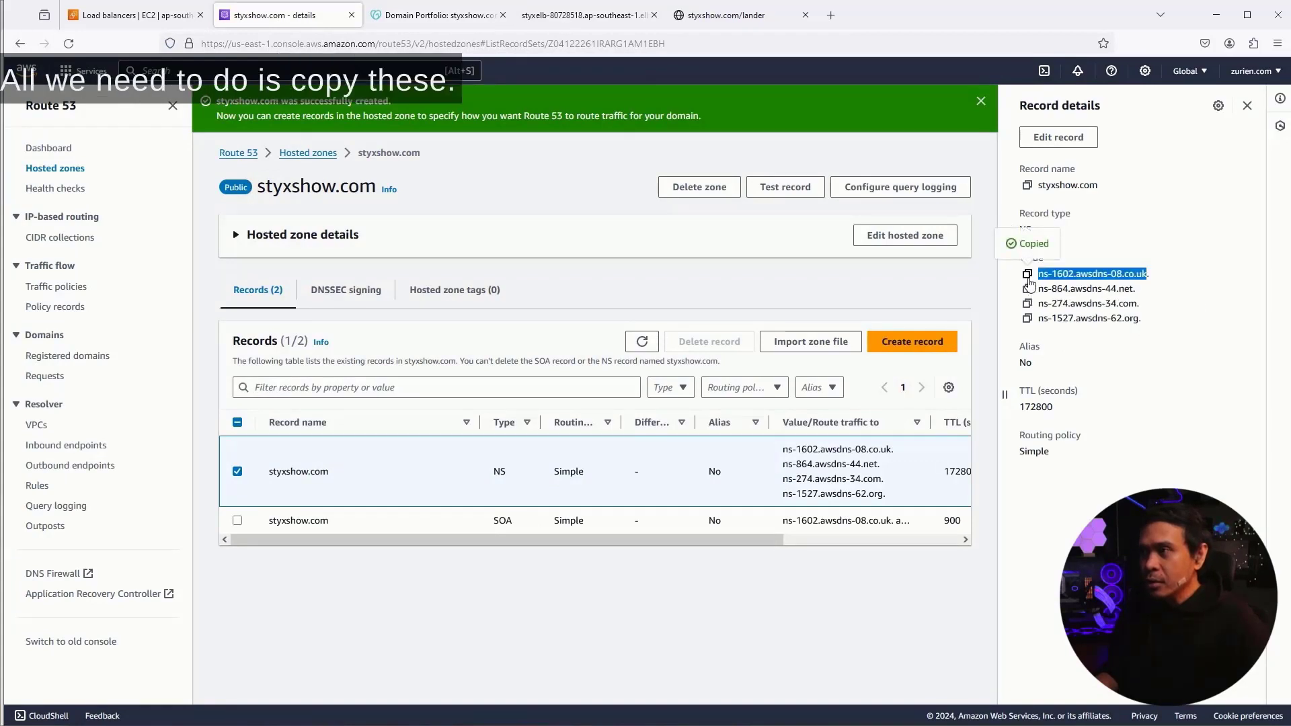
left_click(432, 17)
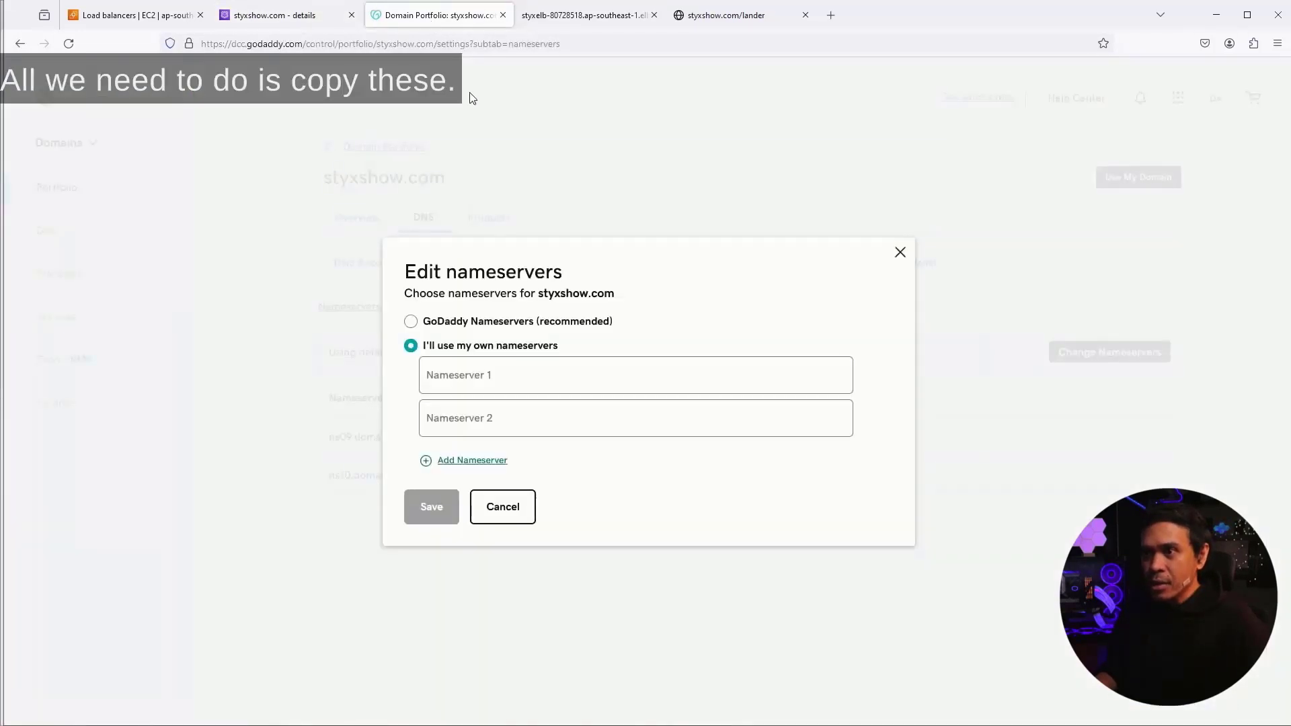
left_click(502, 373)
key("ctrl+v")
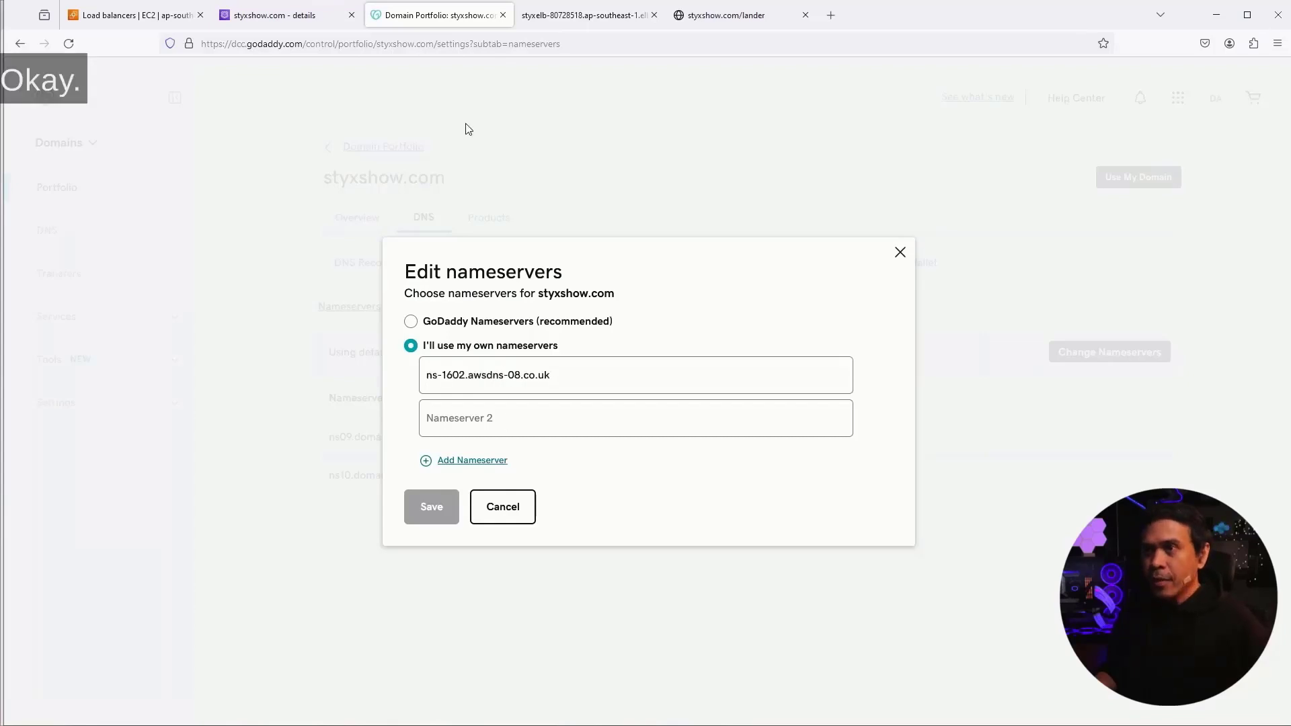
Step: Copy the second name server, ns-864.awsdns-44.net, from the Route 53 NS record into GoDaddy as Nameserver 2
left_click(282, 15)
left_click(1026, 288)
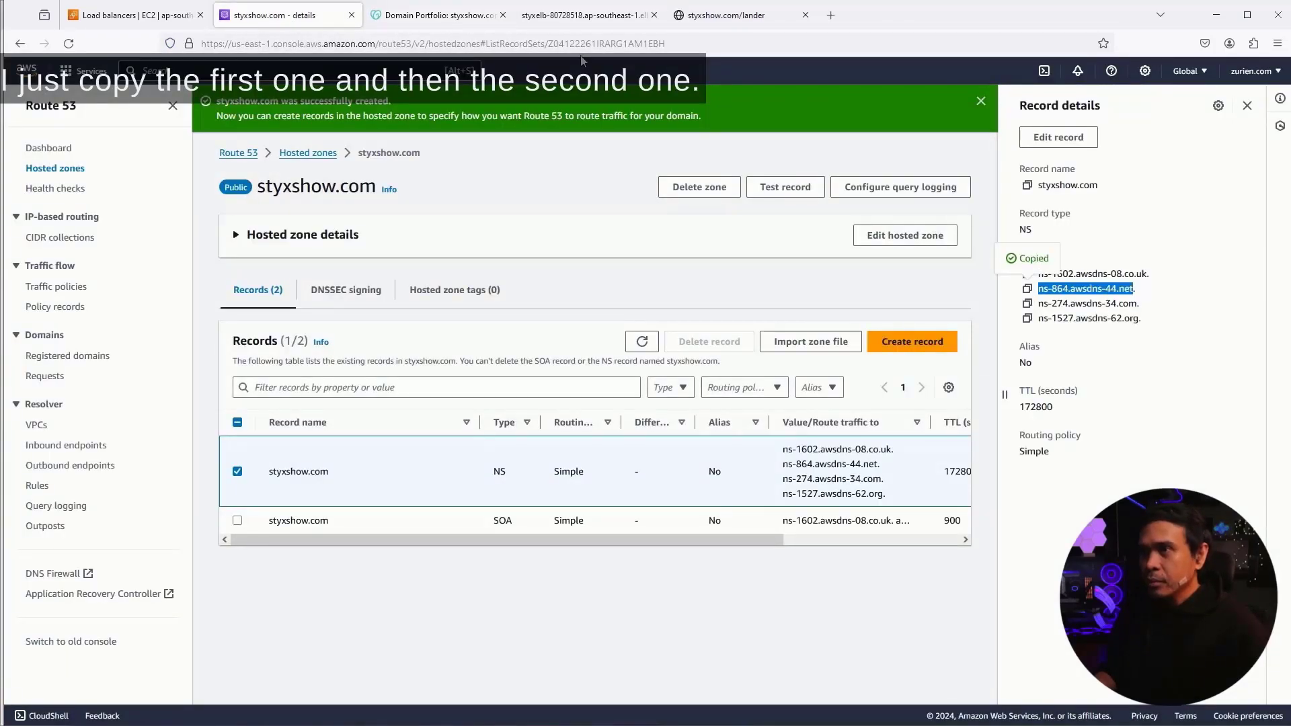
left_click(440, 15)
key("ctrl+v")
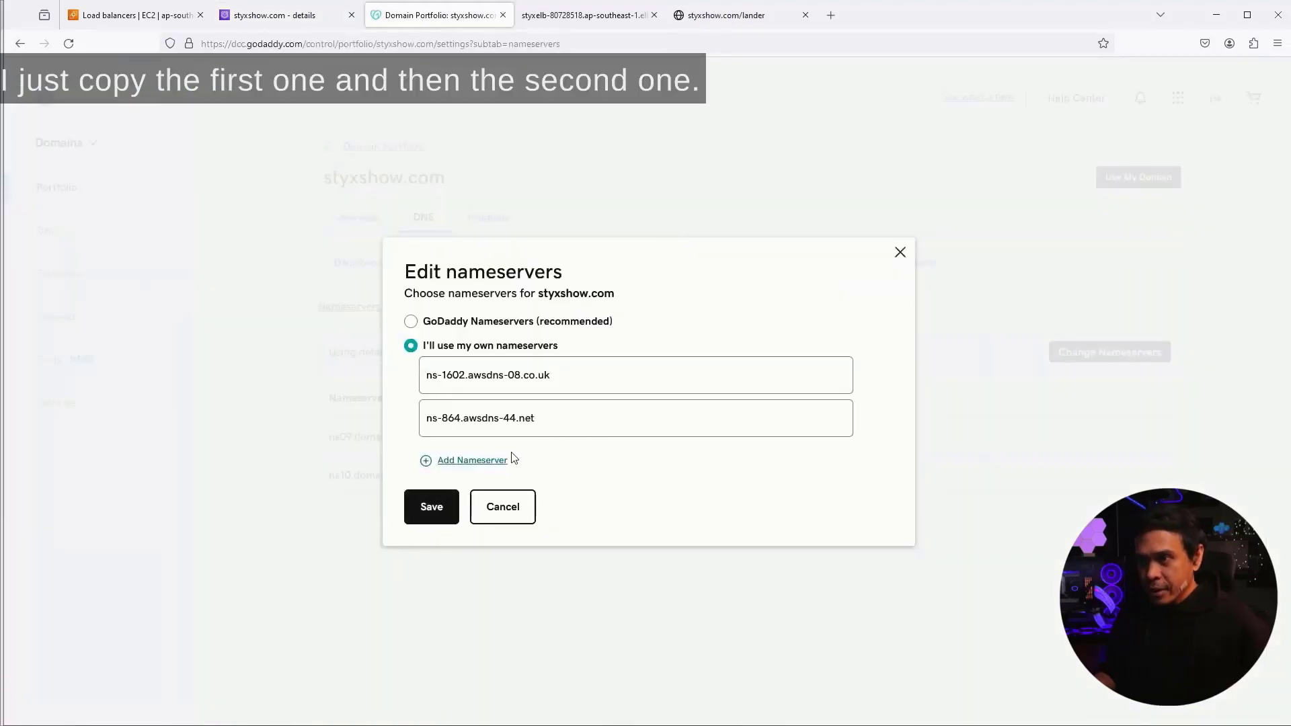
Step: Add two more nameserver entries in GoDaddy and copy ns-274.awsdns-34.com from Route 53 into Nameserver 3
left_click(472, 461)
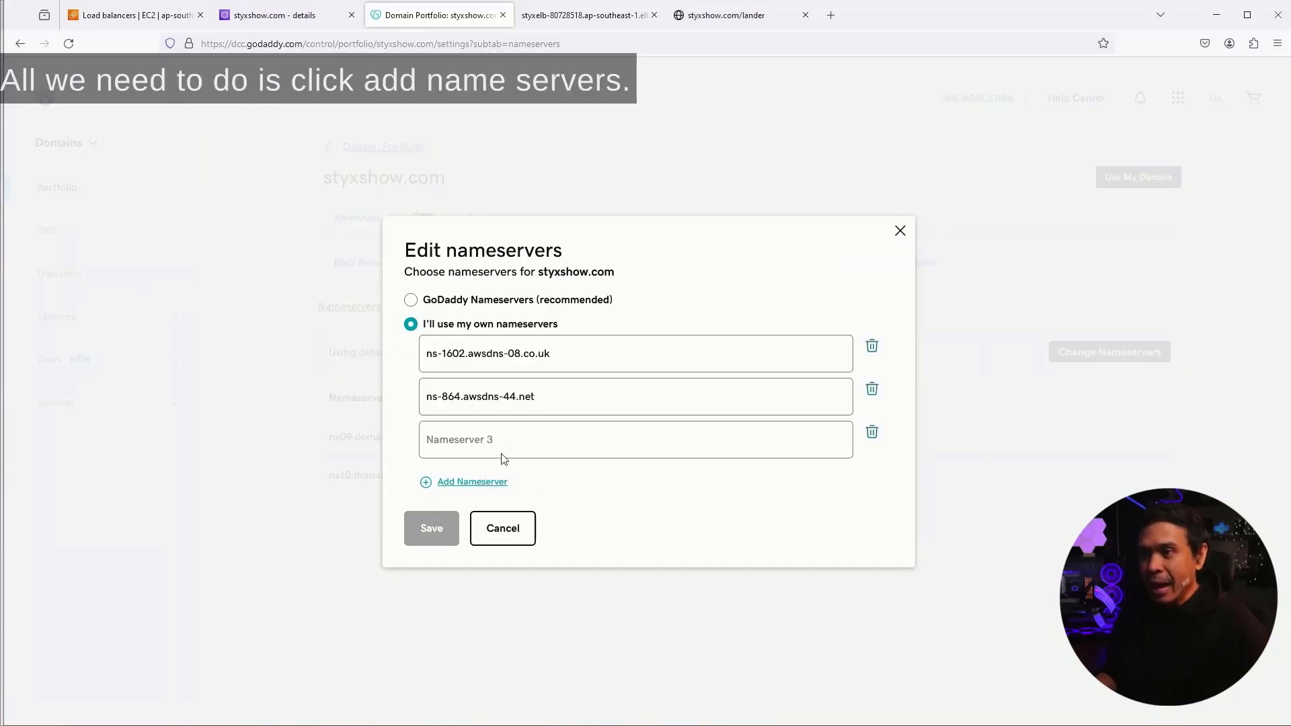
left_click(480, 485)
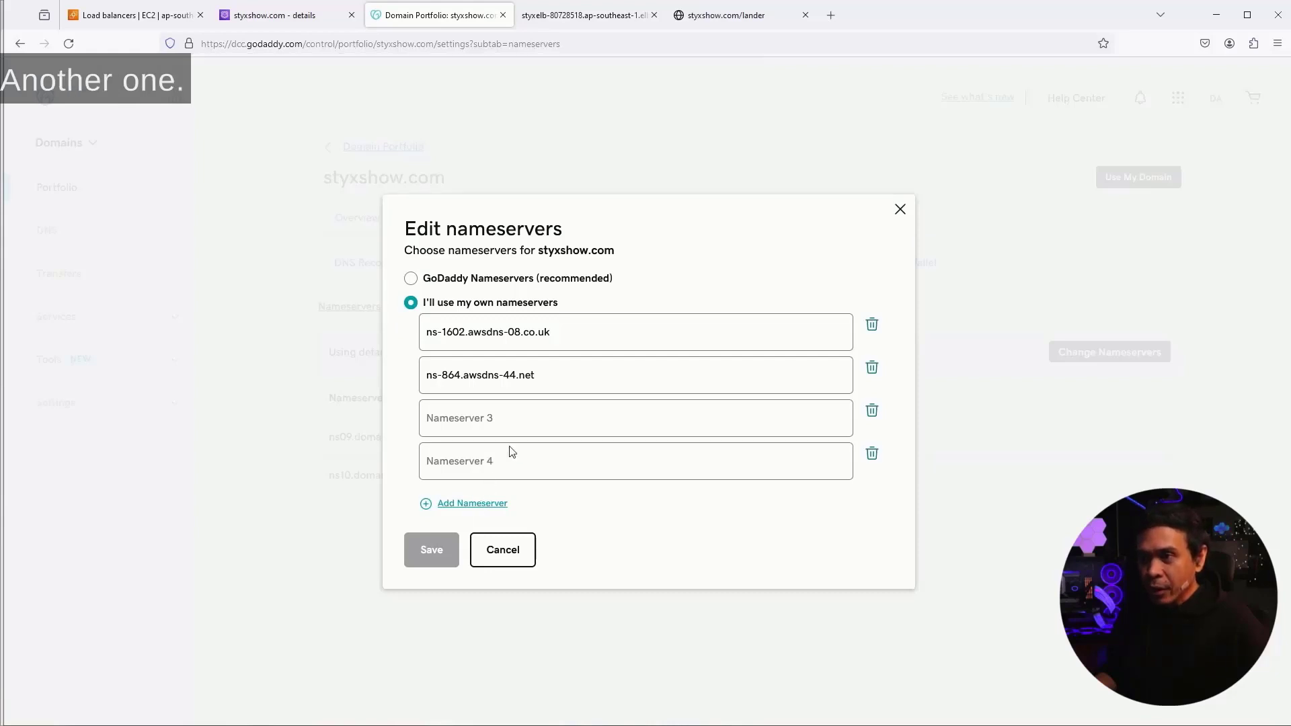
left_click(290, 16)
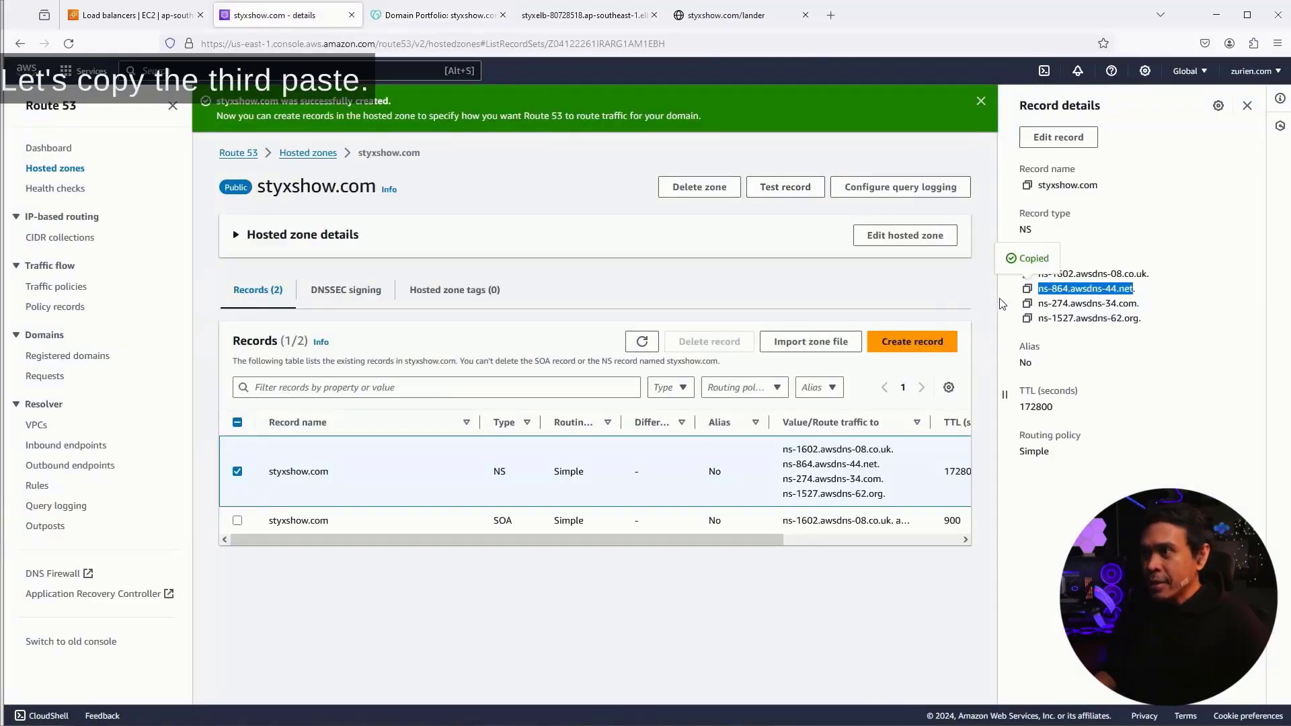
left_click(1026, 304)
left_click(471, 15)
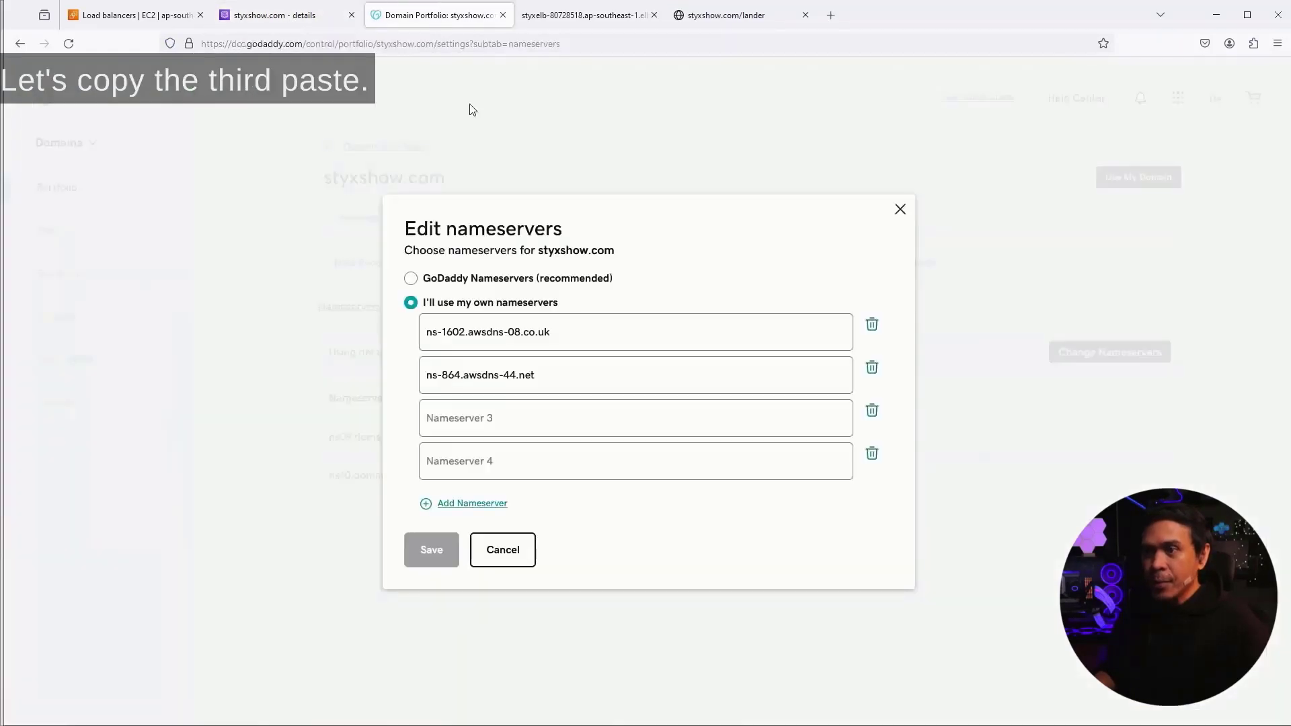
left_click(527, 426)
key("ctrl+v")
Step: Copy ns-1527.awsdns-62.org from Route 53 into Nameserver 4 in GoDaddy, then save and consent to the nameserver change
left_click(283, 15)
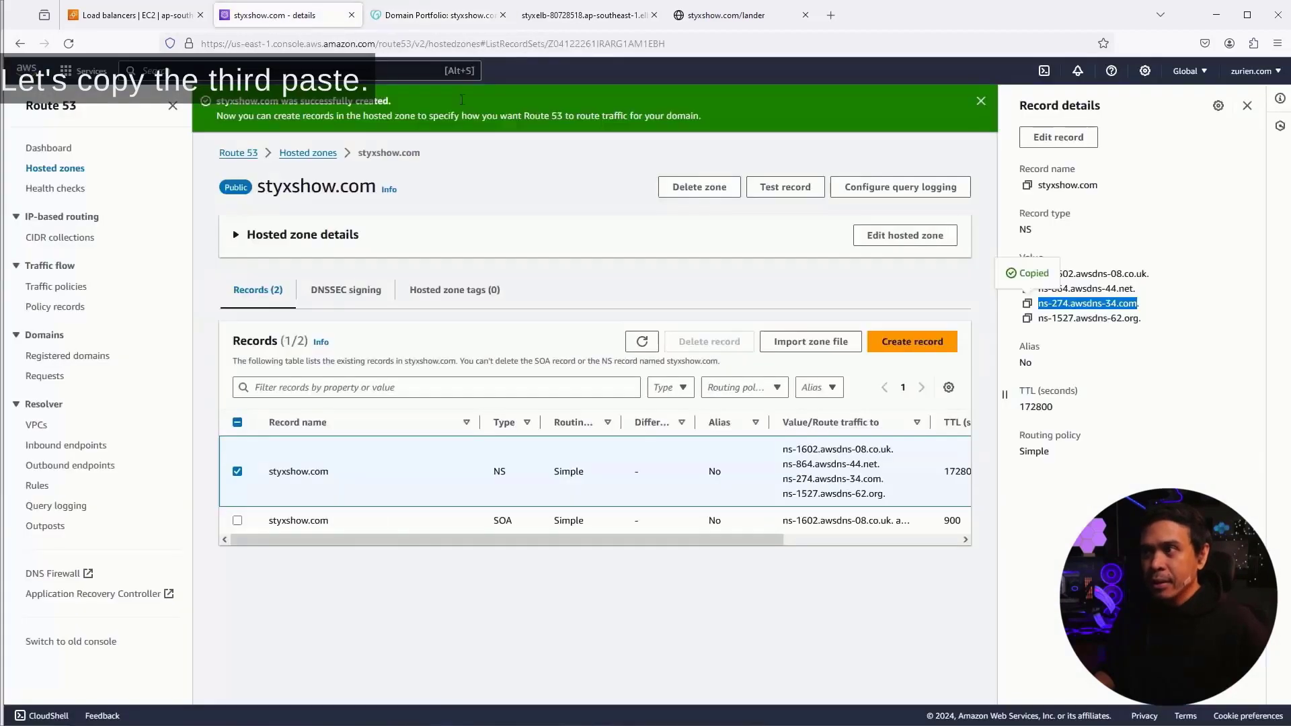
left_click(1026, 318)
left_click(430, 14)
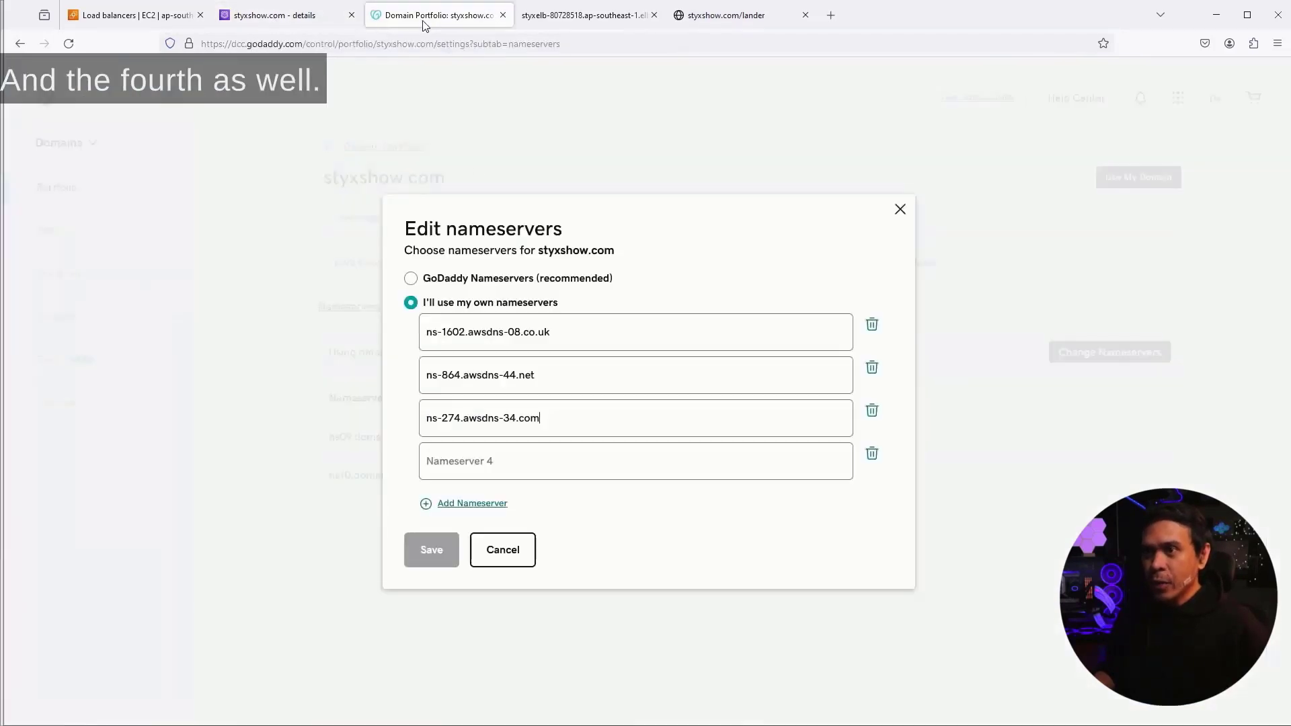
left_click(492, 453)
key("ctrl+v")
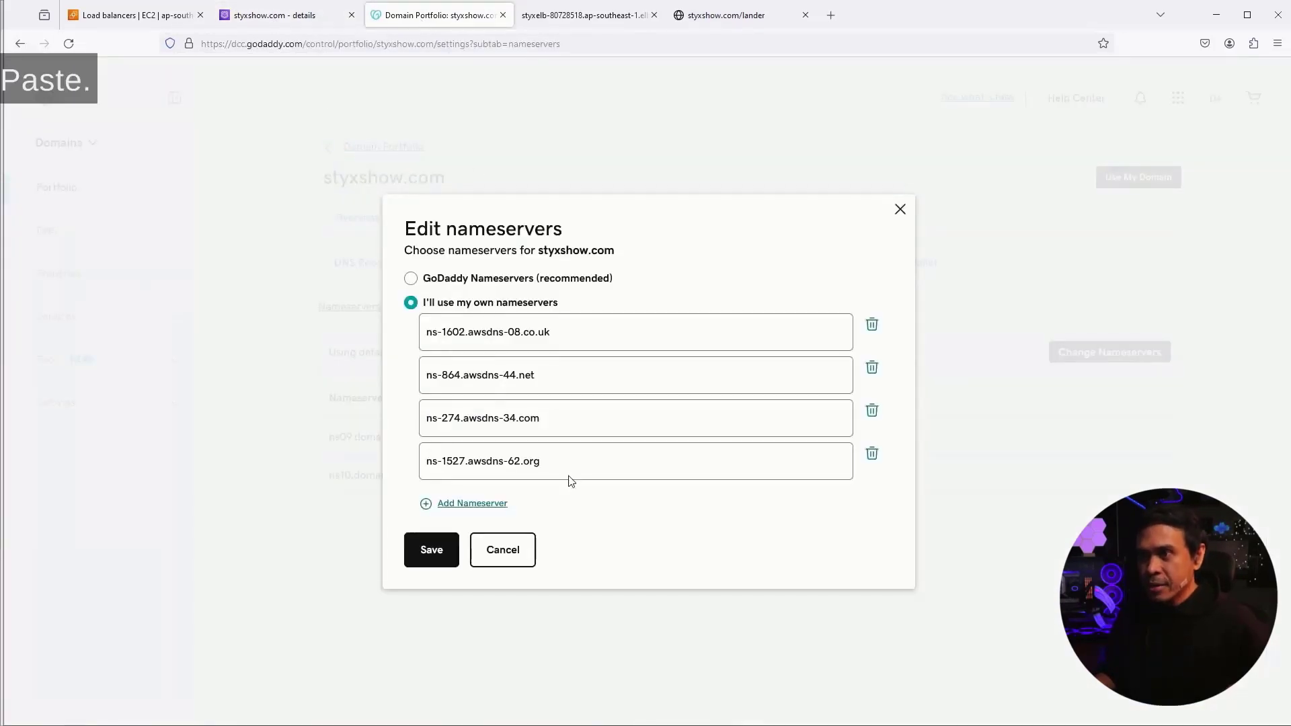
left_click(431, 550)
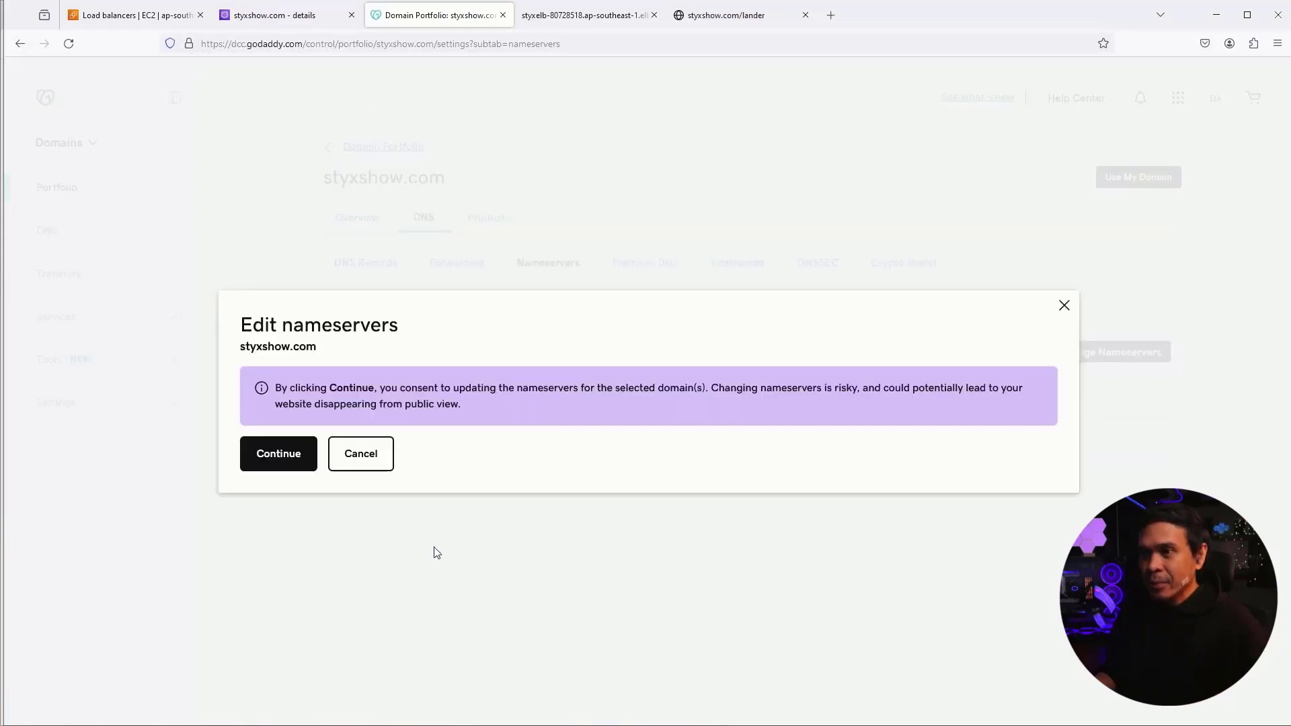
left_click(291, 459)
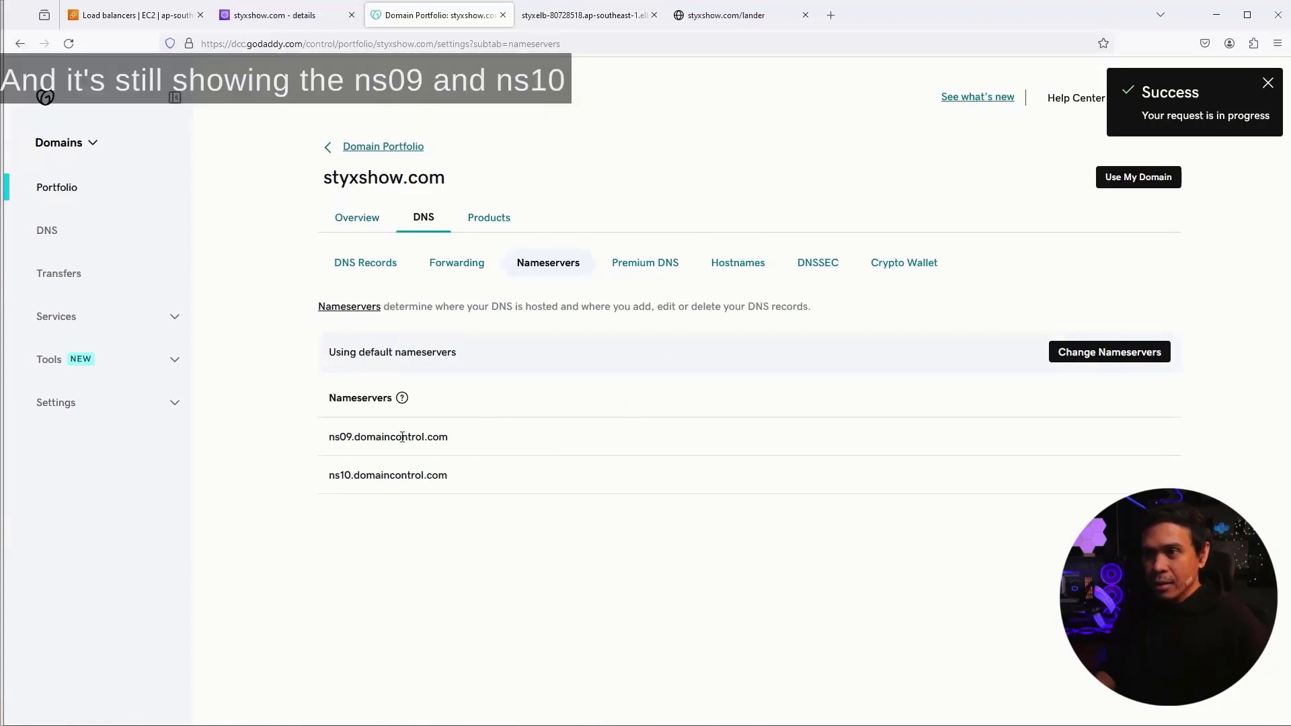
Step: Examine the nameservers listed for styxshow.com, reload the page, and check the domain's nameserver list again under its DNS settings
left_click_drag(337, 439, 511, 471)
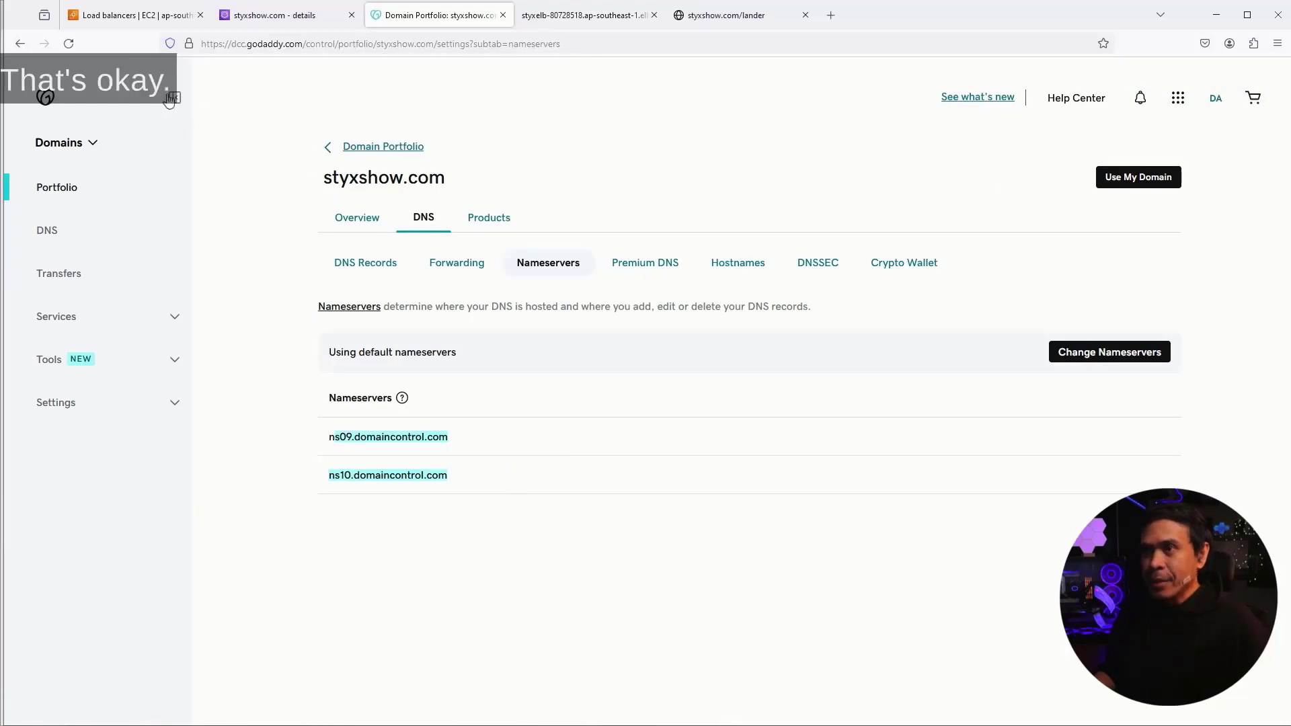
left_click(69, 43)
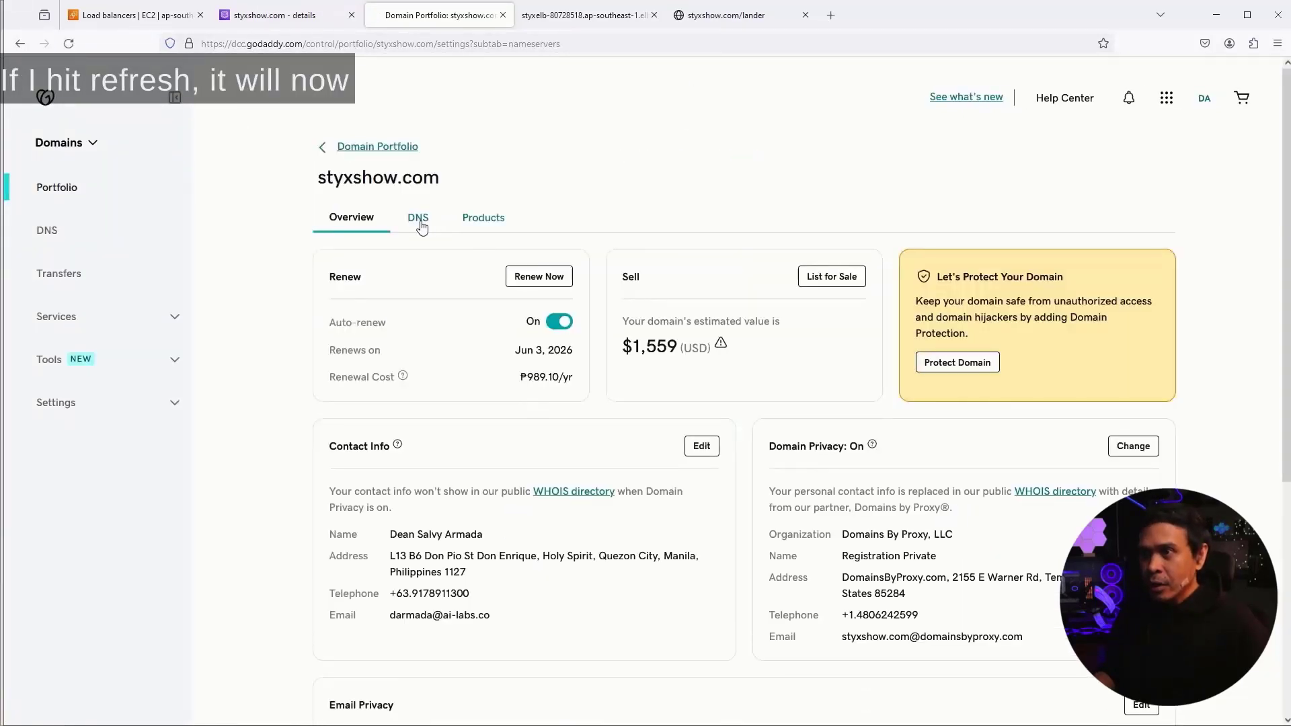
left_click(422, 224)
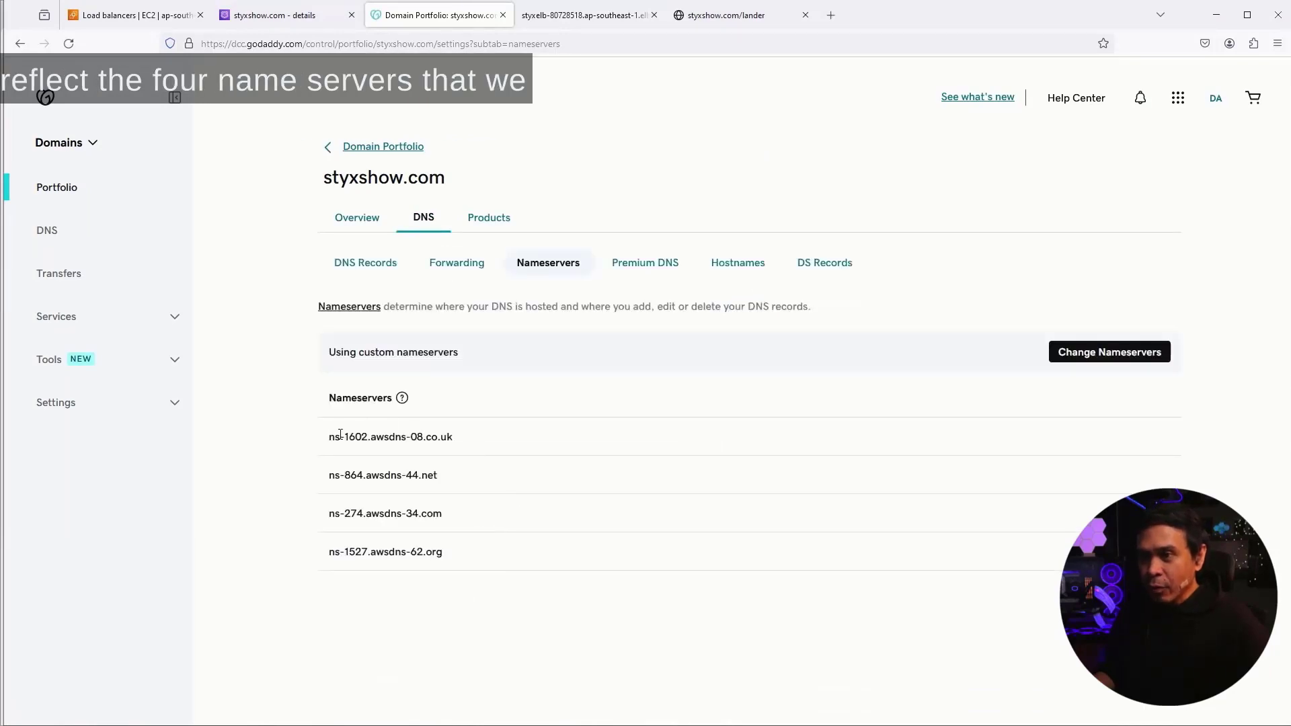
left_click_drag(341, 435, 361, 437)
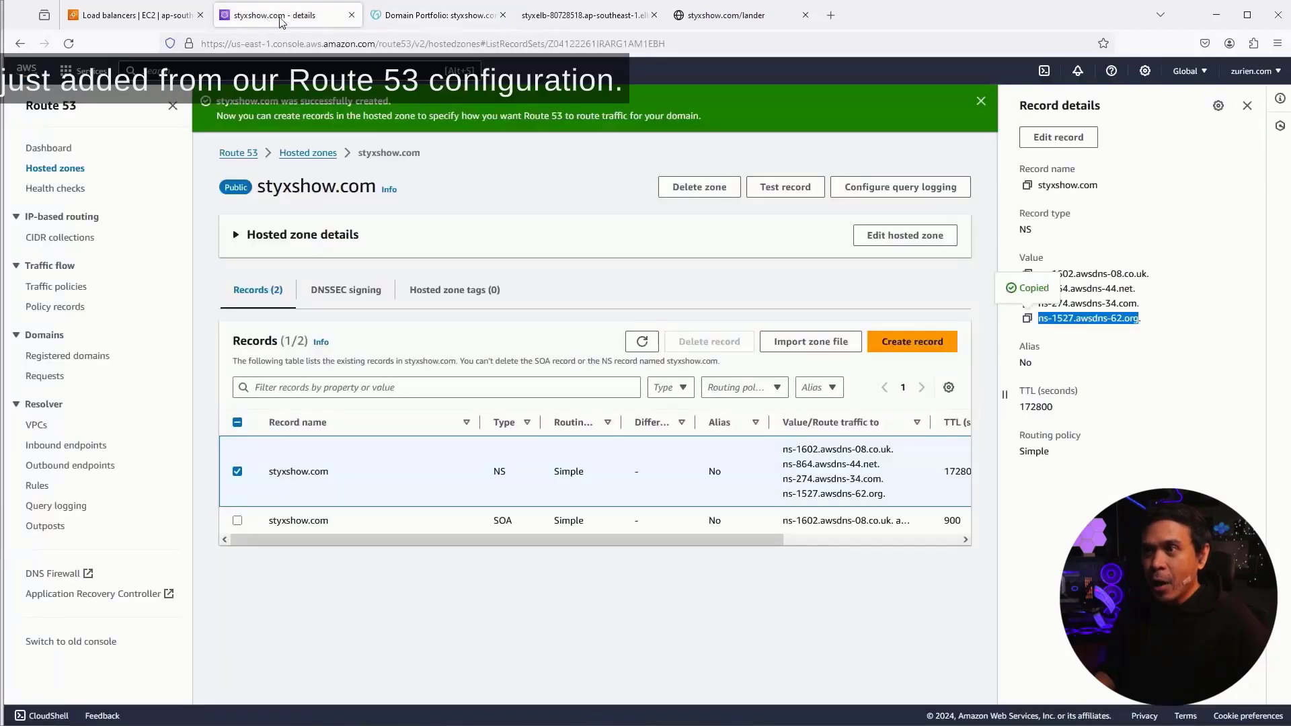
Step: Return to the Route 53 hosted zone, then reload the styxshow.com site to check where the domain leads
left_click(271, 15)
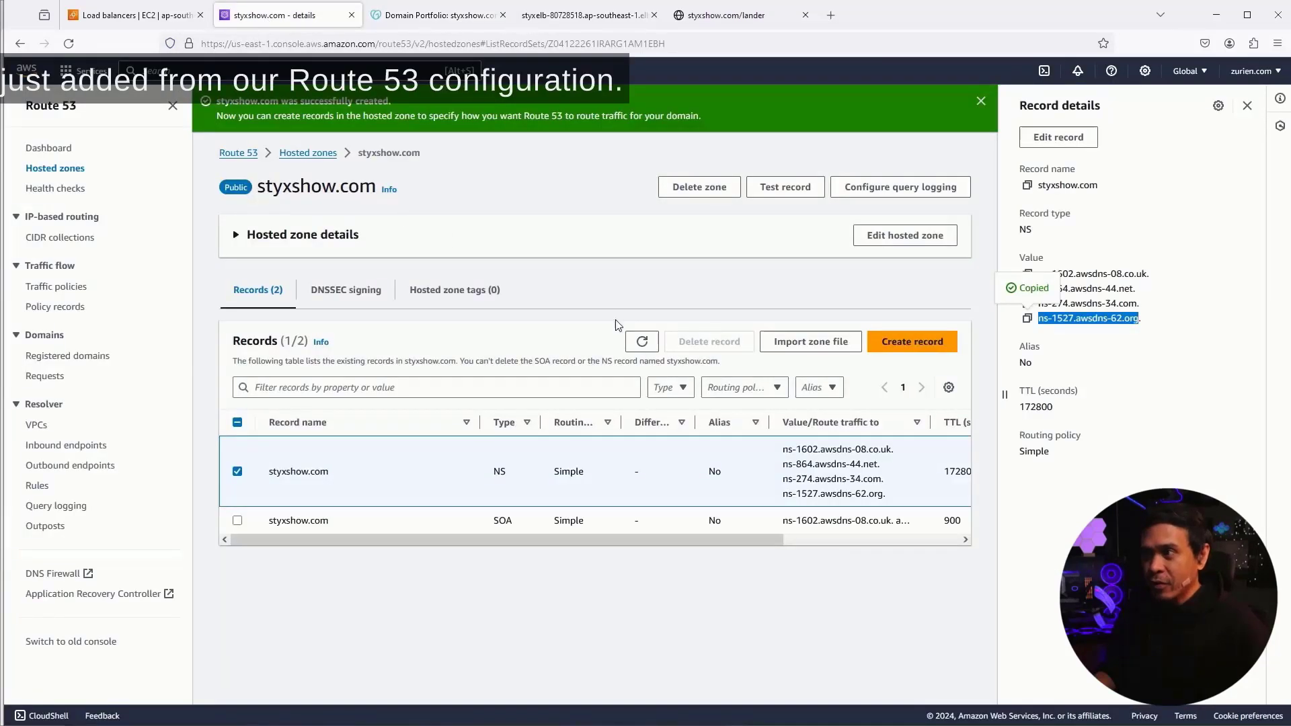
left_click(615, 241)
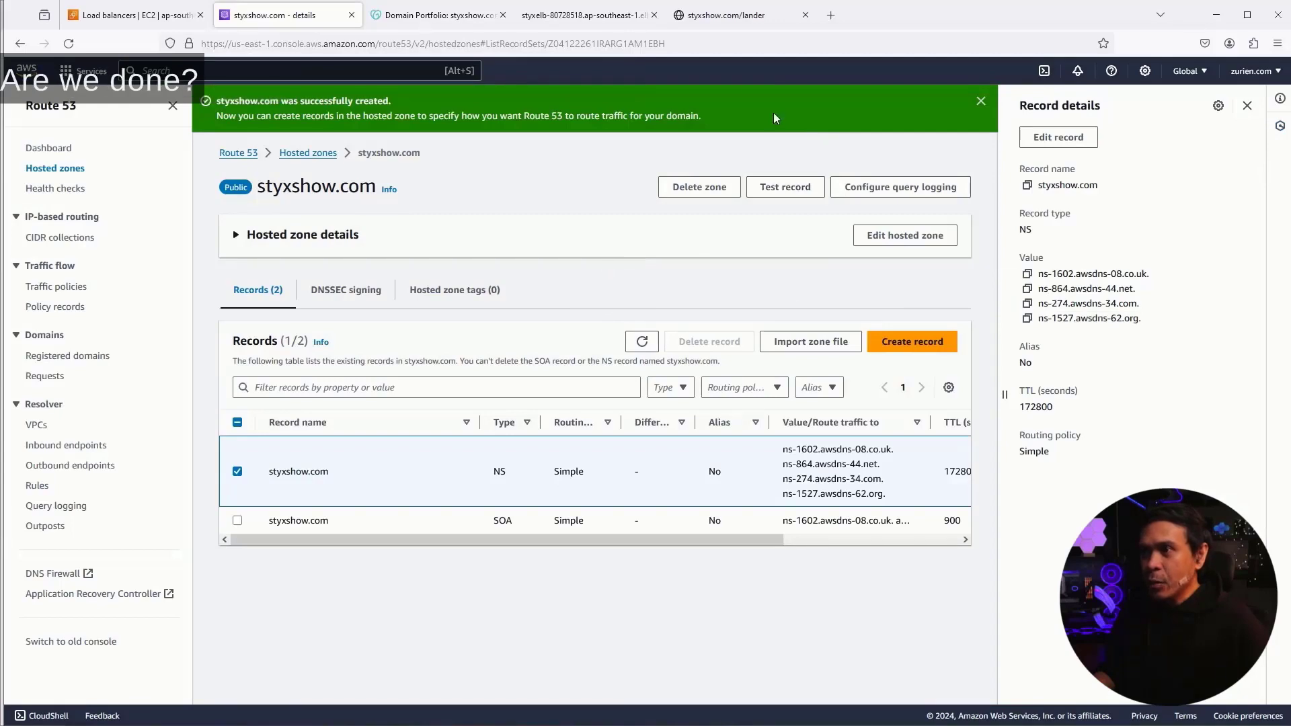
left_click(743, 18)
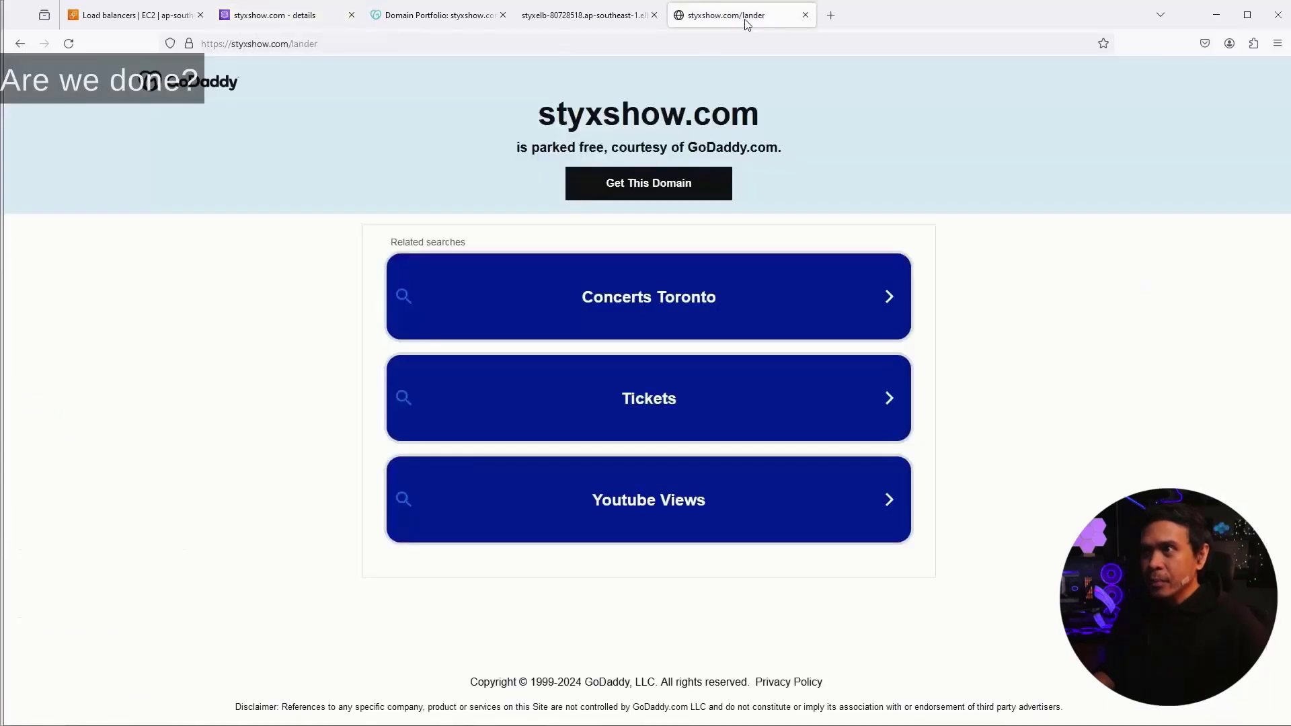
left_click(74, 47)
Step: Start creating a new record in the styxshow.com hosted zone in Route 53
left_click(295, 16)
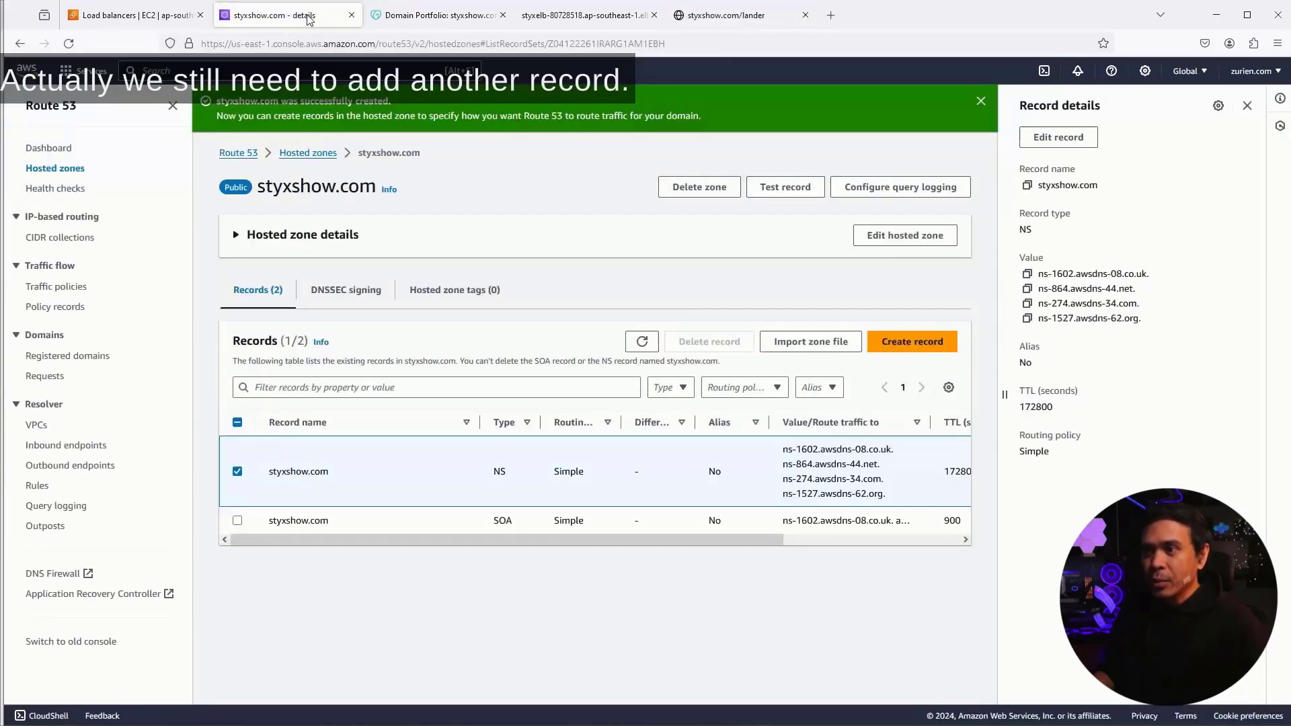
left_click(908, 344)
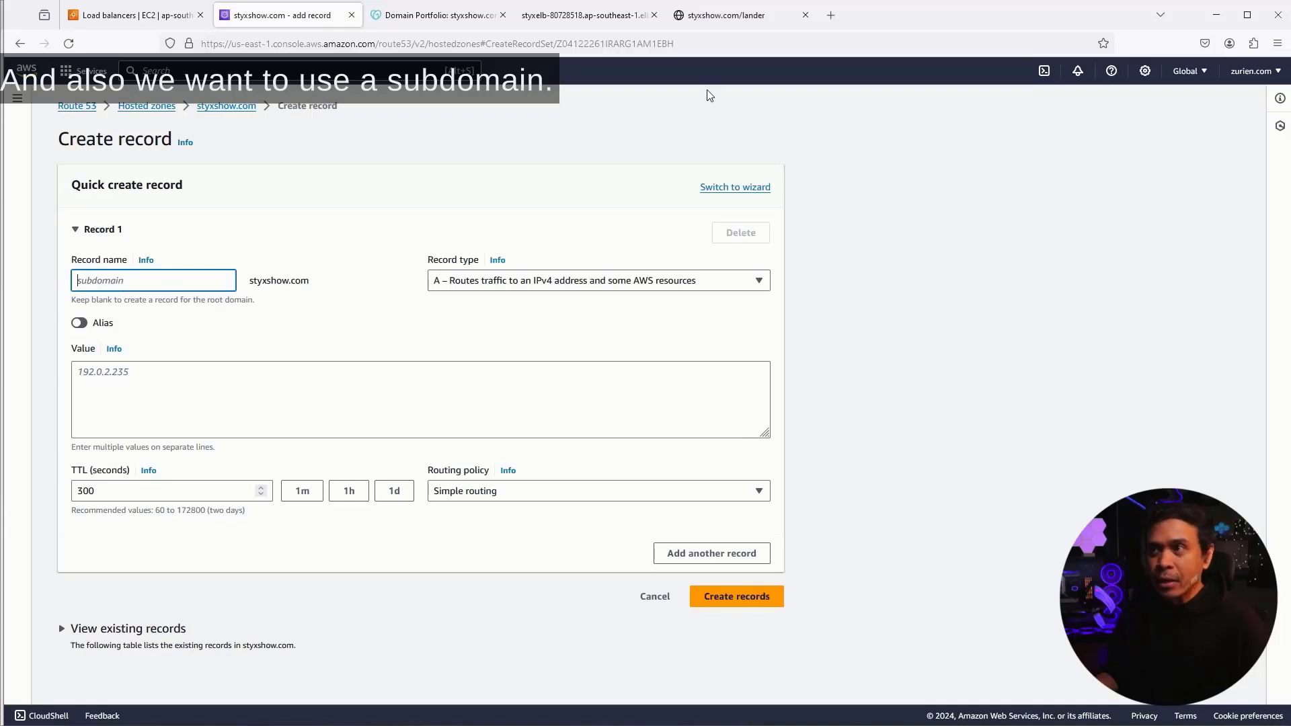
Step: Load labs.styxshow.com in the browser tab of the parked domain page to check whether the subdomain responds
left_click(736, 16)
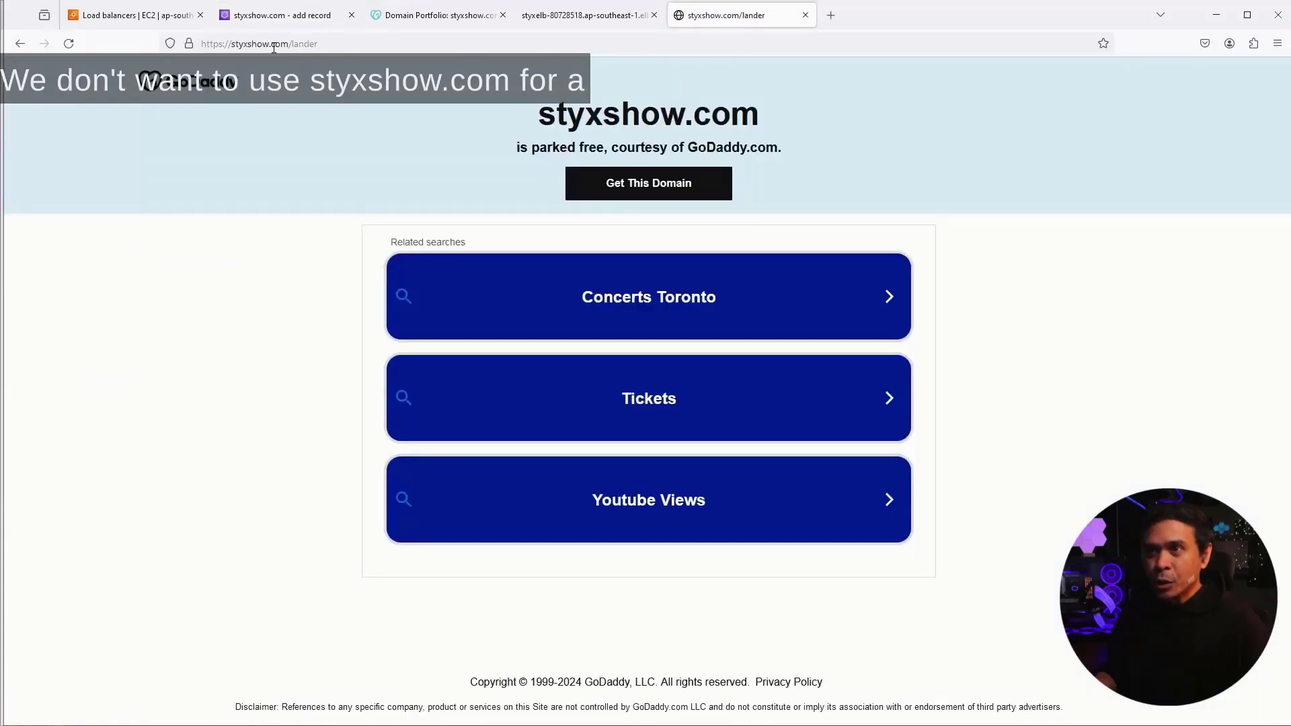
left_click(351, 43)
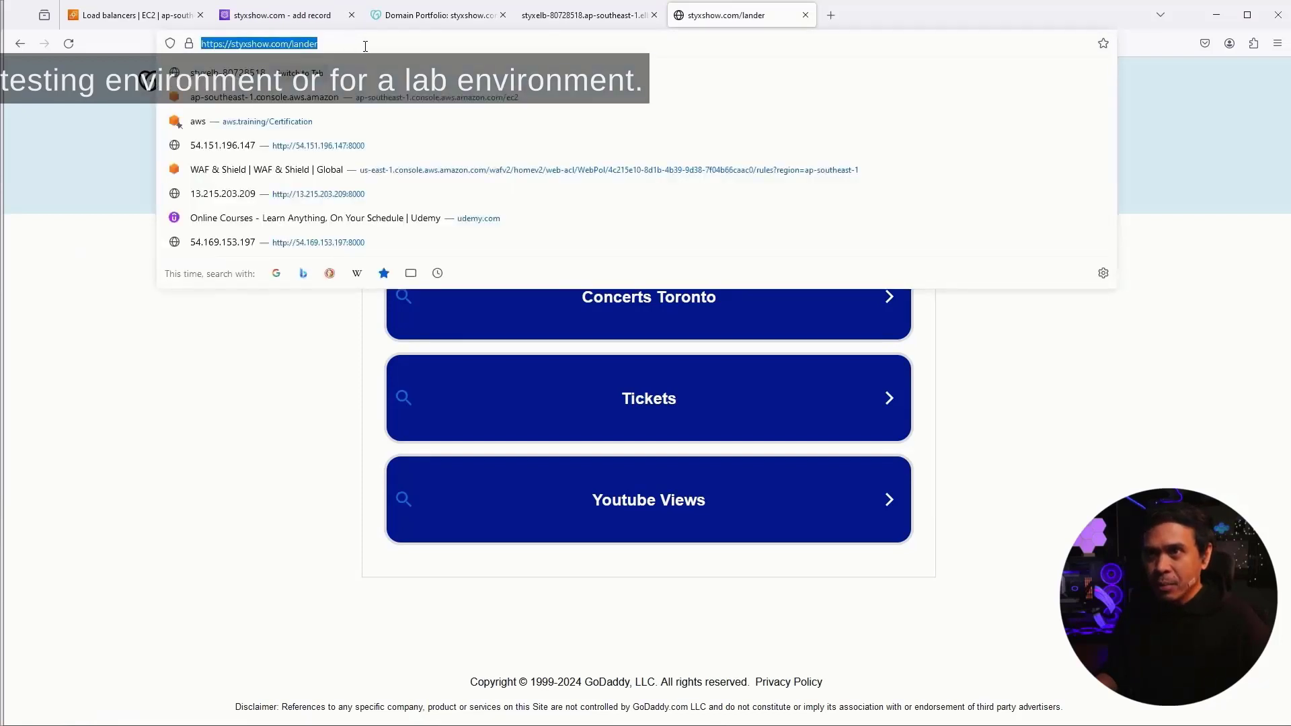
left_click(229, 44)
left_click_drag(232, 43, 126, 43)
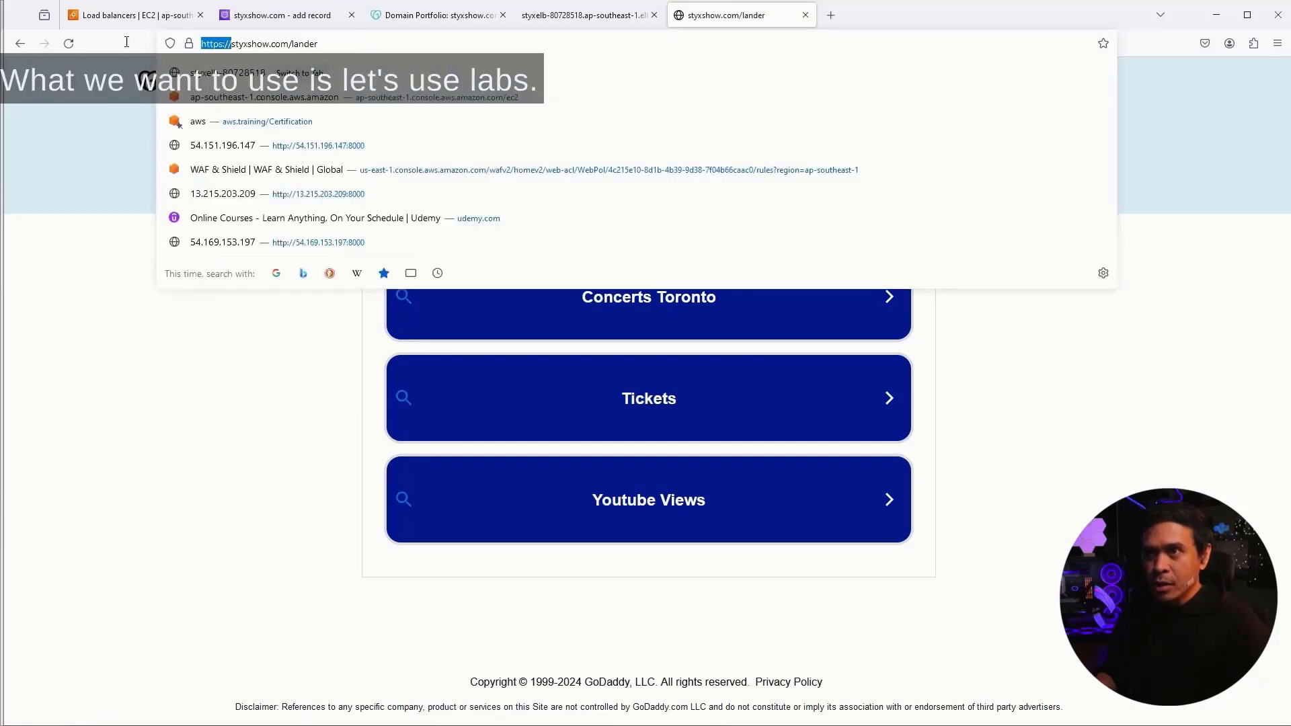
type("labs.")
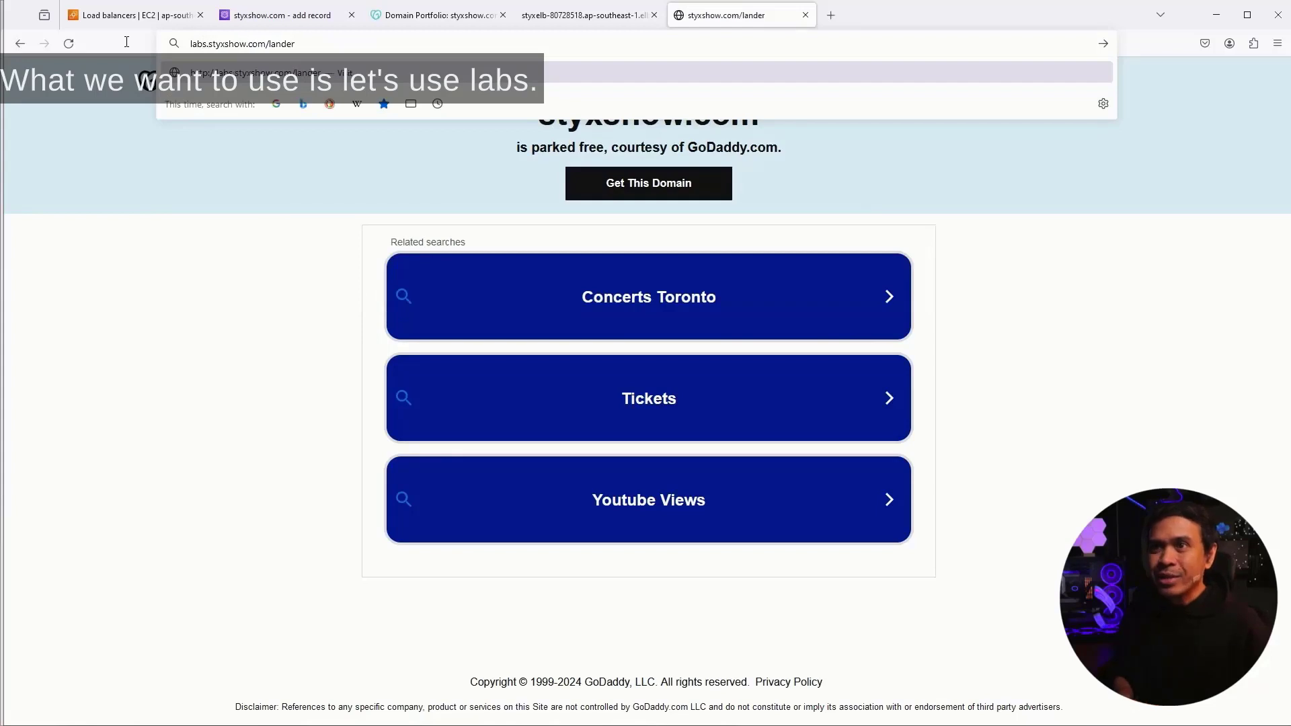
key("End")
key("BackSpace")
key("BackSpace")
key("BackSpace")
key("BackSpace")
key("BackSpace")
key("BackSpace")
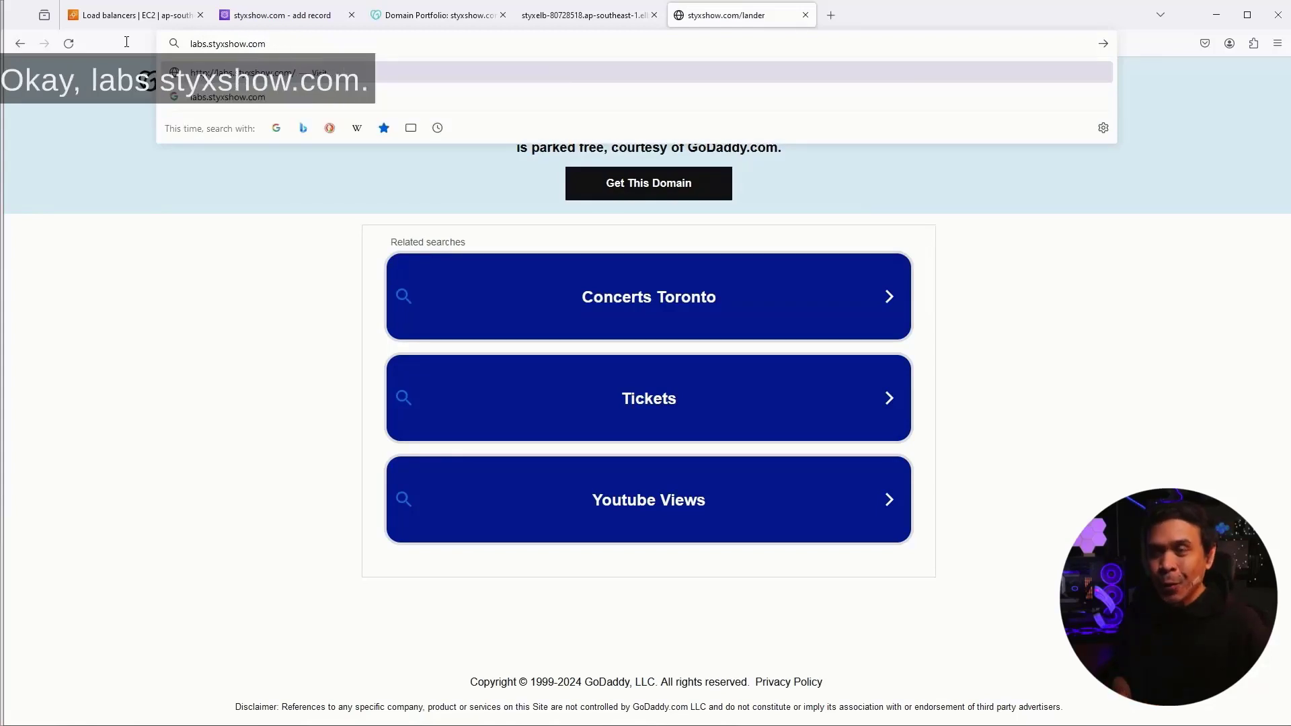
key("Return")
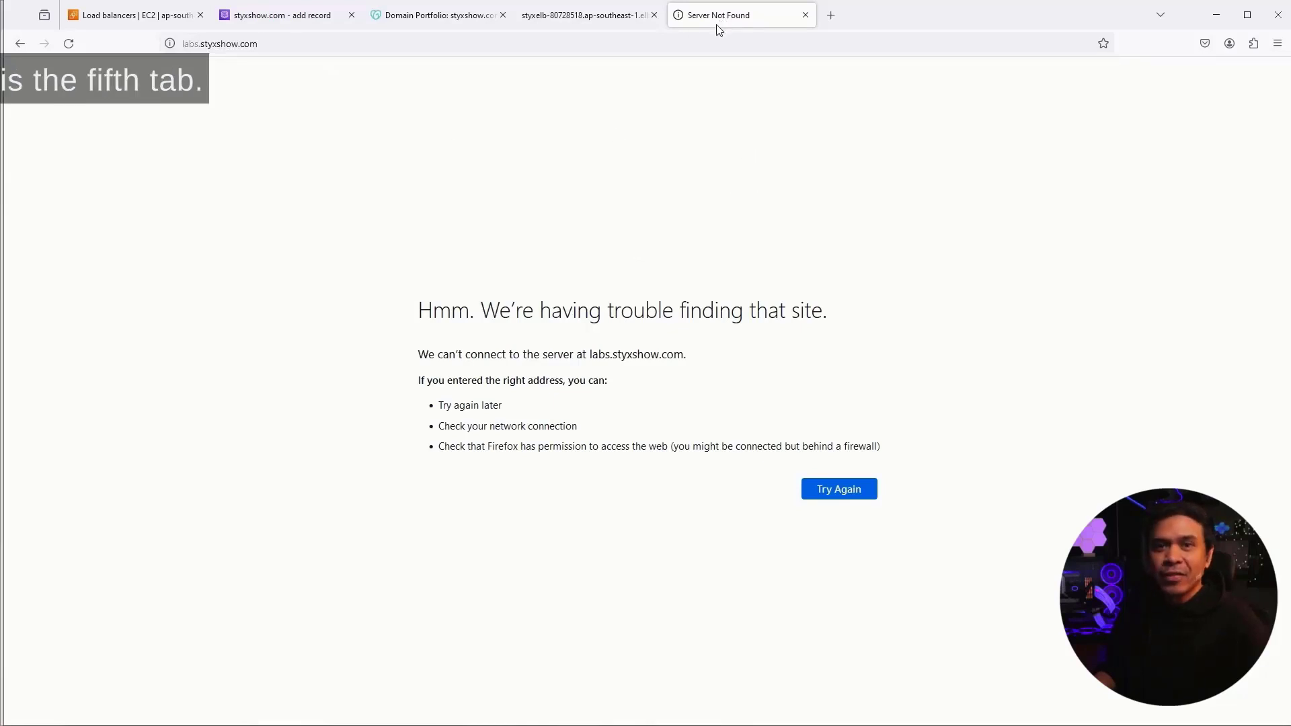
Step: Back in the Route 53 record form, name the A record labs and make it an alias record
left_click(283, 22)
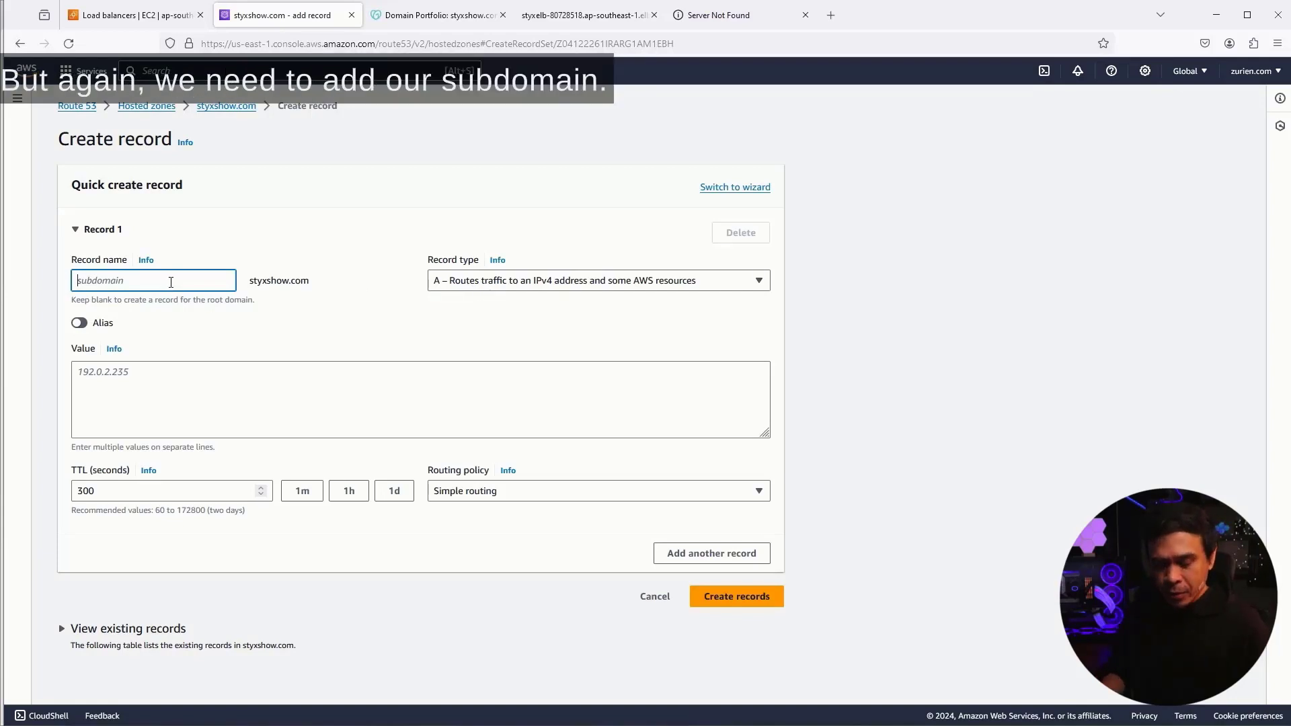
type("labs")
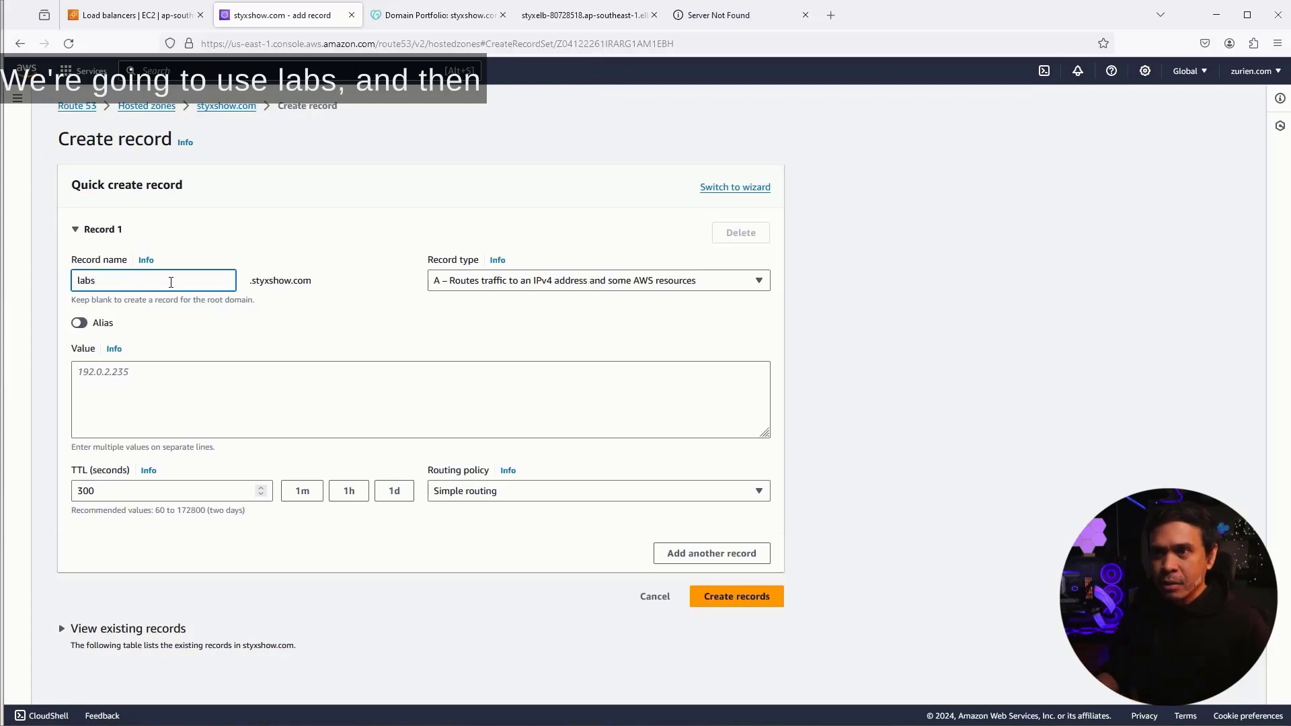
left_click(80, 324)
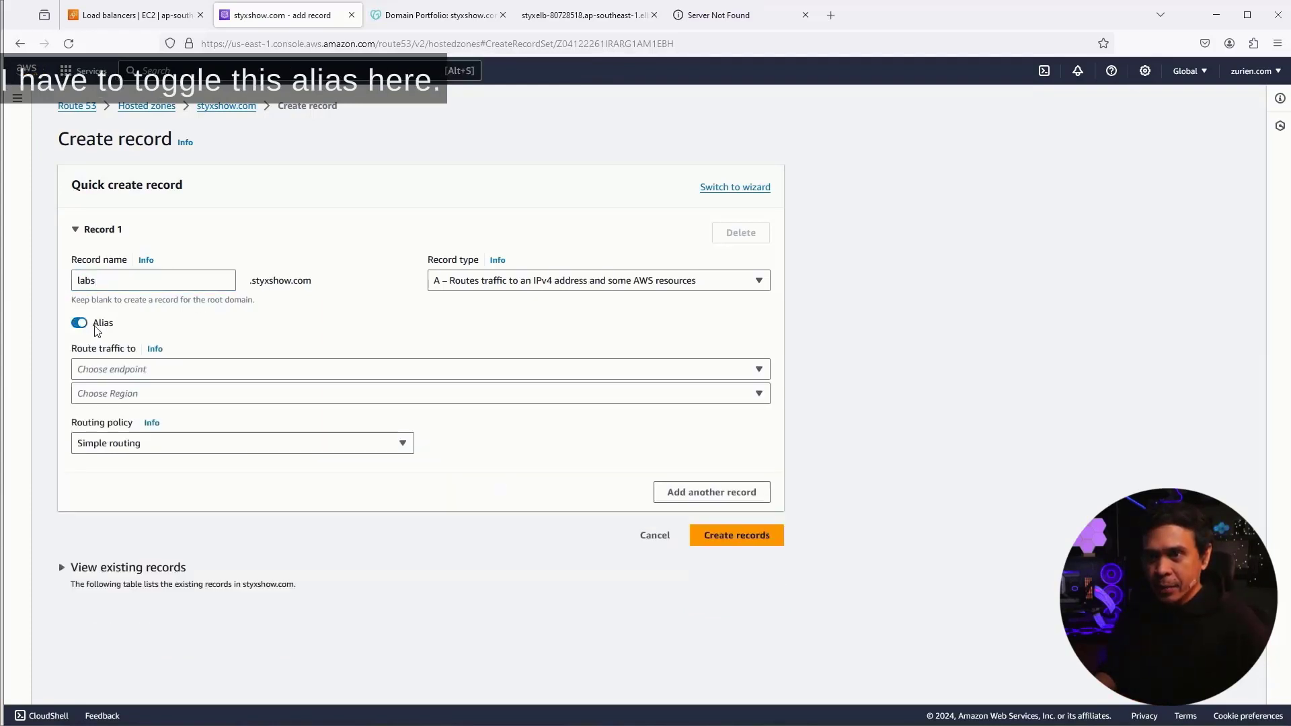
Step: Set the alias target to Application and Classic Load Balancer in the Asia Pacific (Singapore) region
left_click(235, 370)
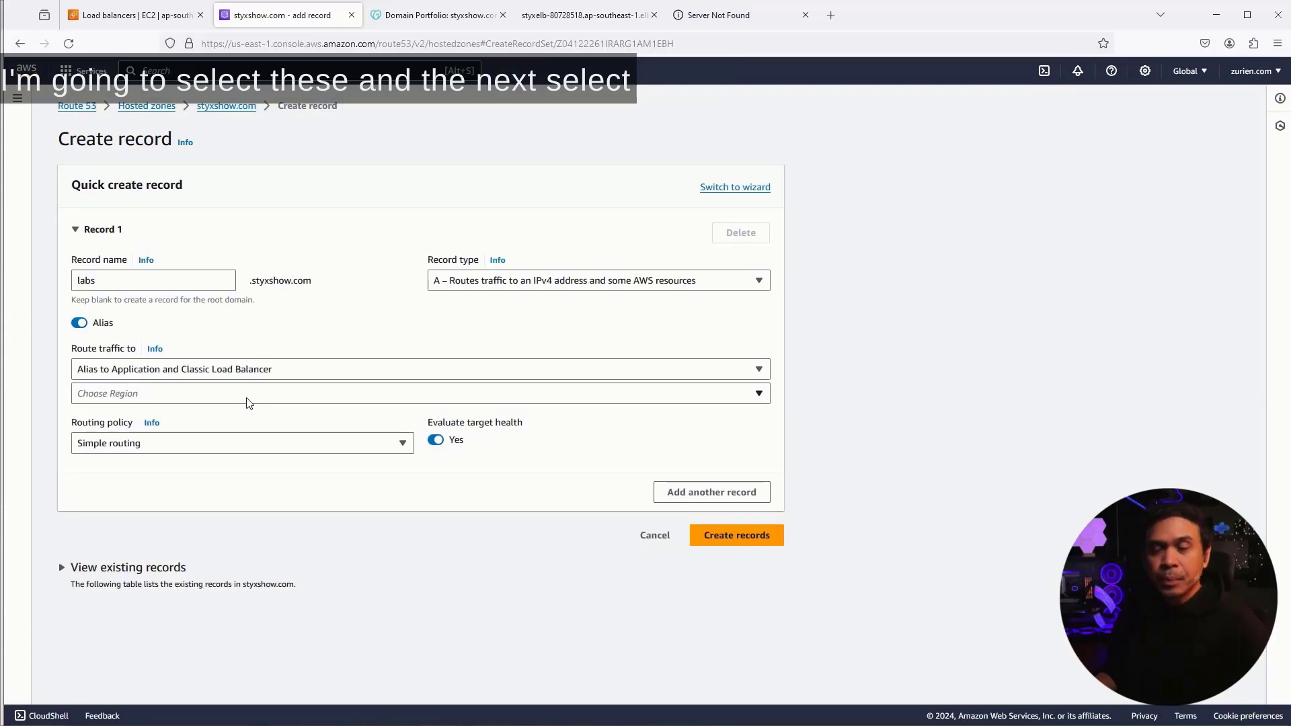
left_click(251, 402)
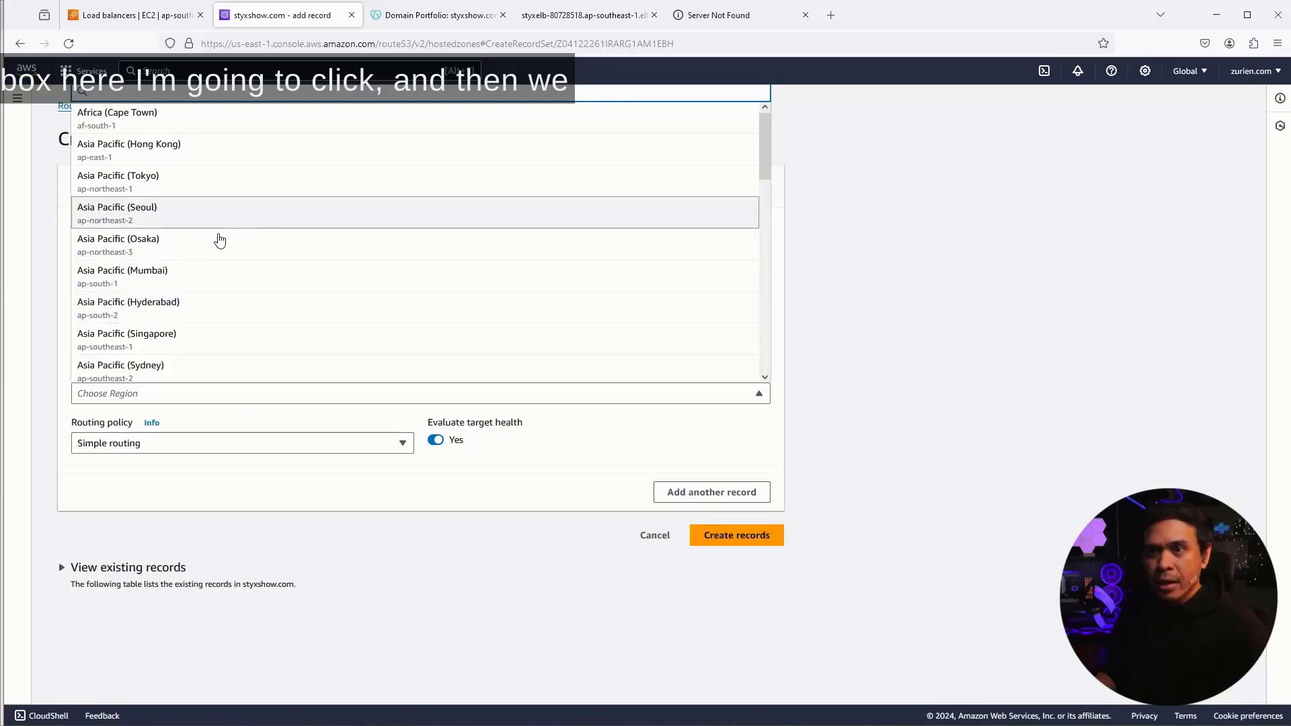
scroll(221, 266, "down", 2)
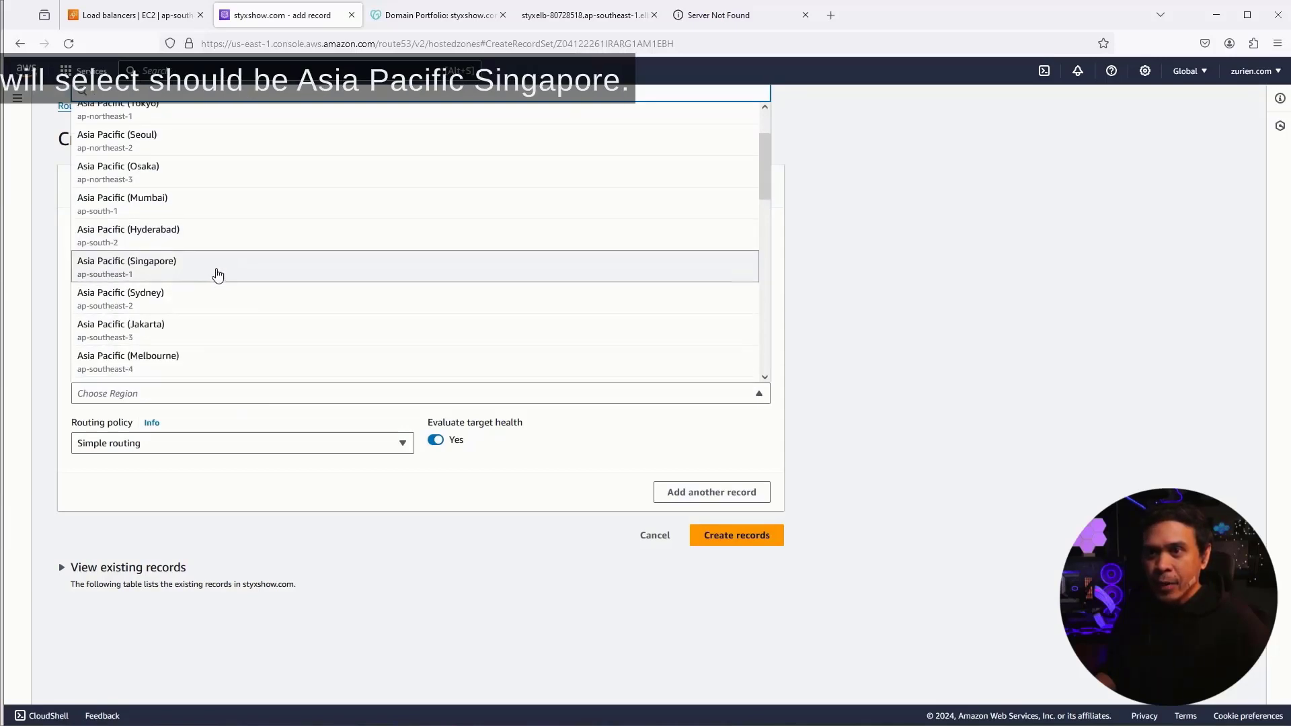
left_click(221, 270)
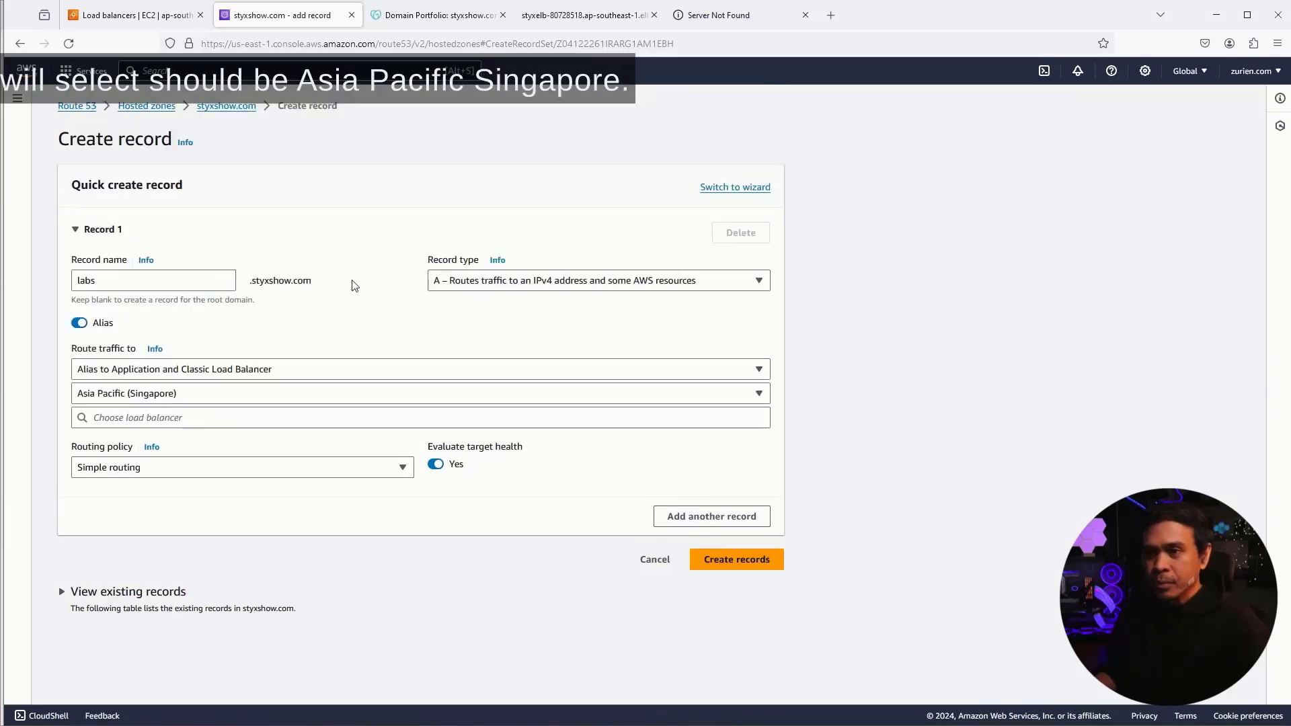
Step: Choose the dualstack.StyxELB-80728518.ap-southeast-1.elb.amazonaws.com load balancer as the target and create the record
left_click(247, 425)
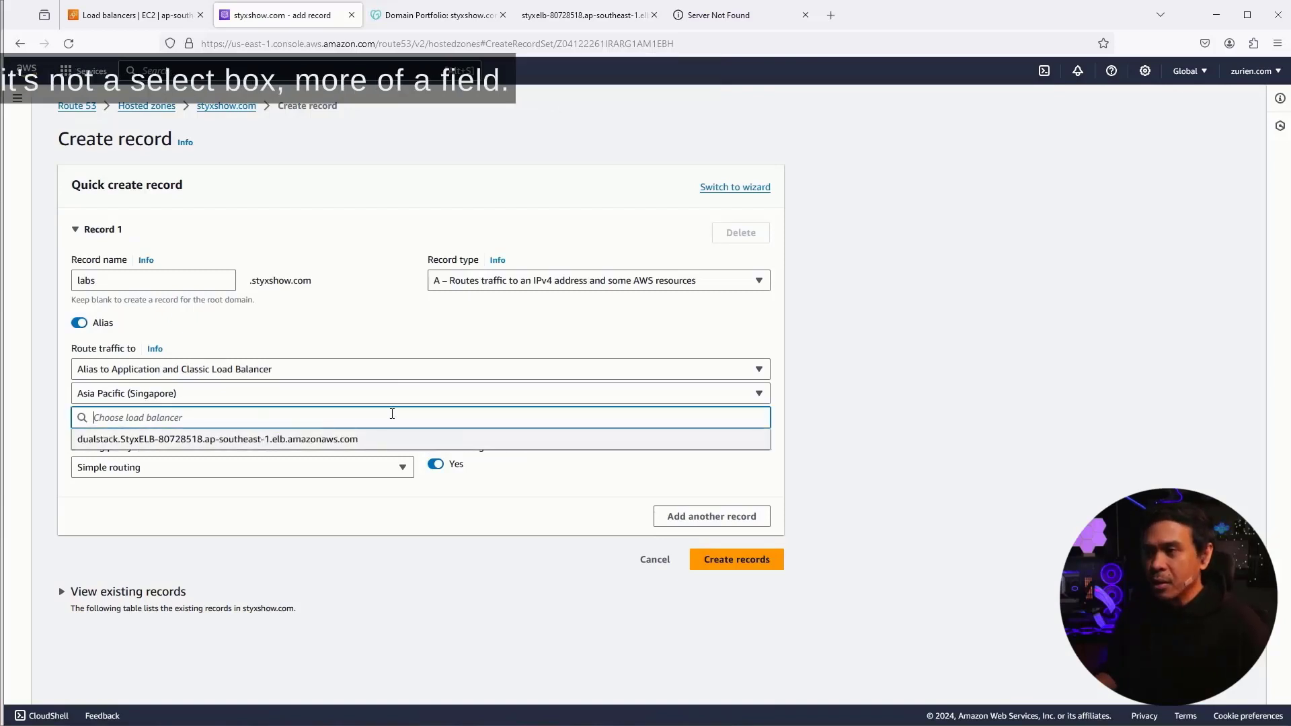
left_click(154, 441)
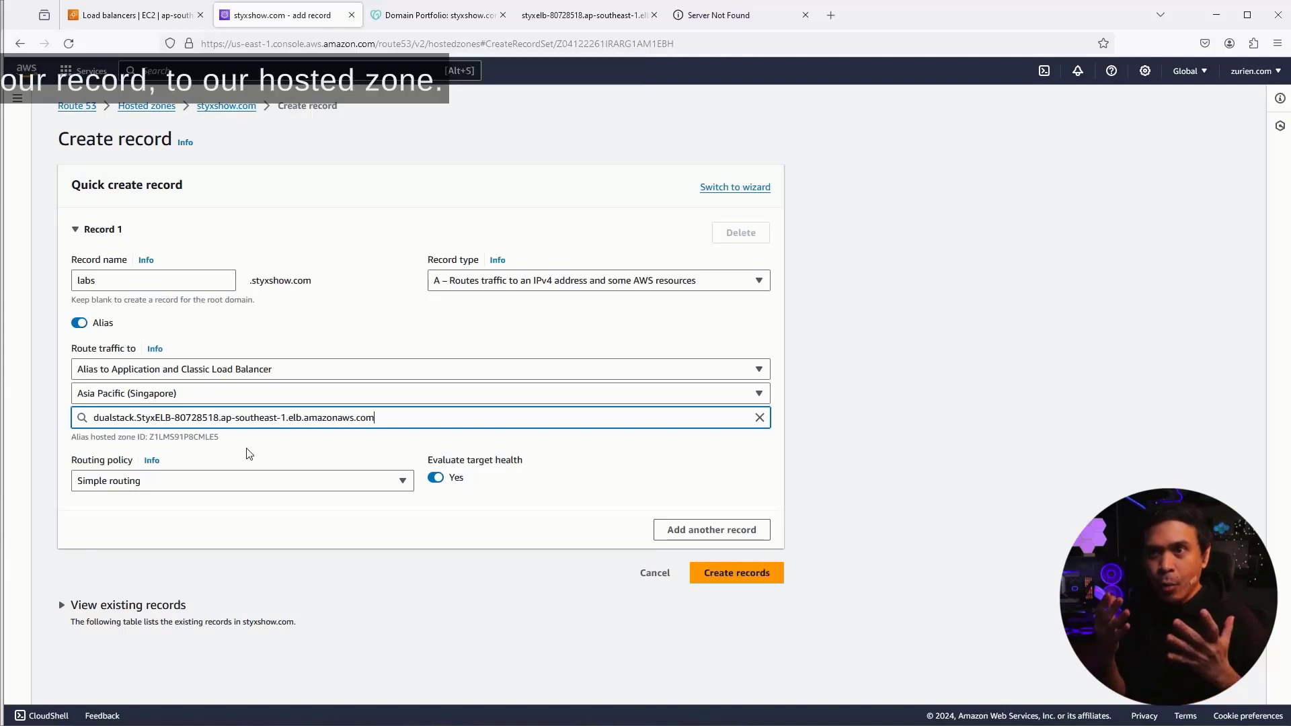
left_click(731, 583)
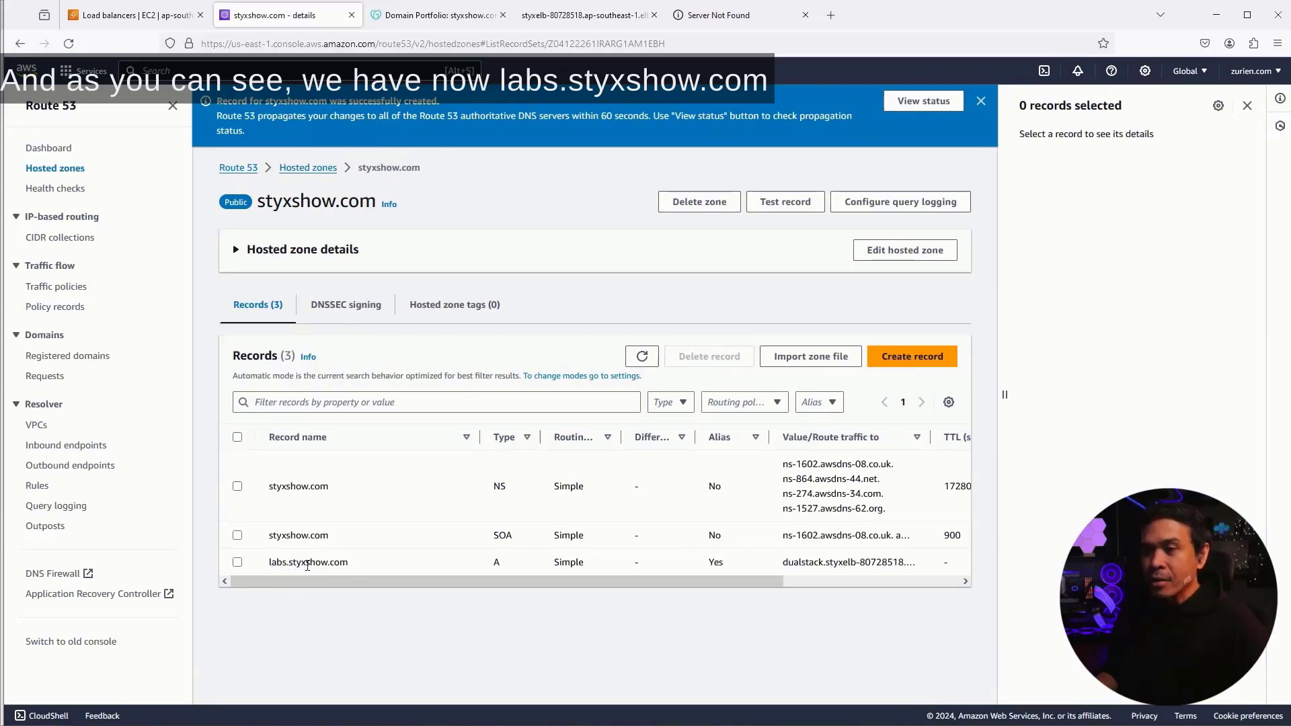
left_click_drag(344, 588, 282, 597)
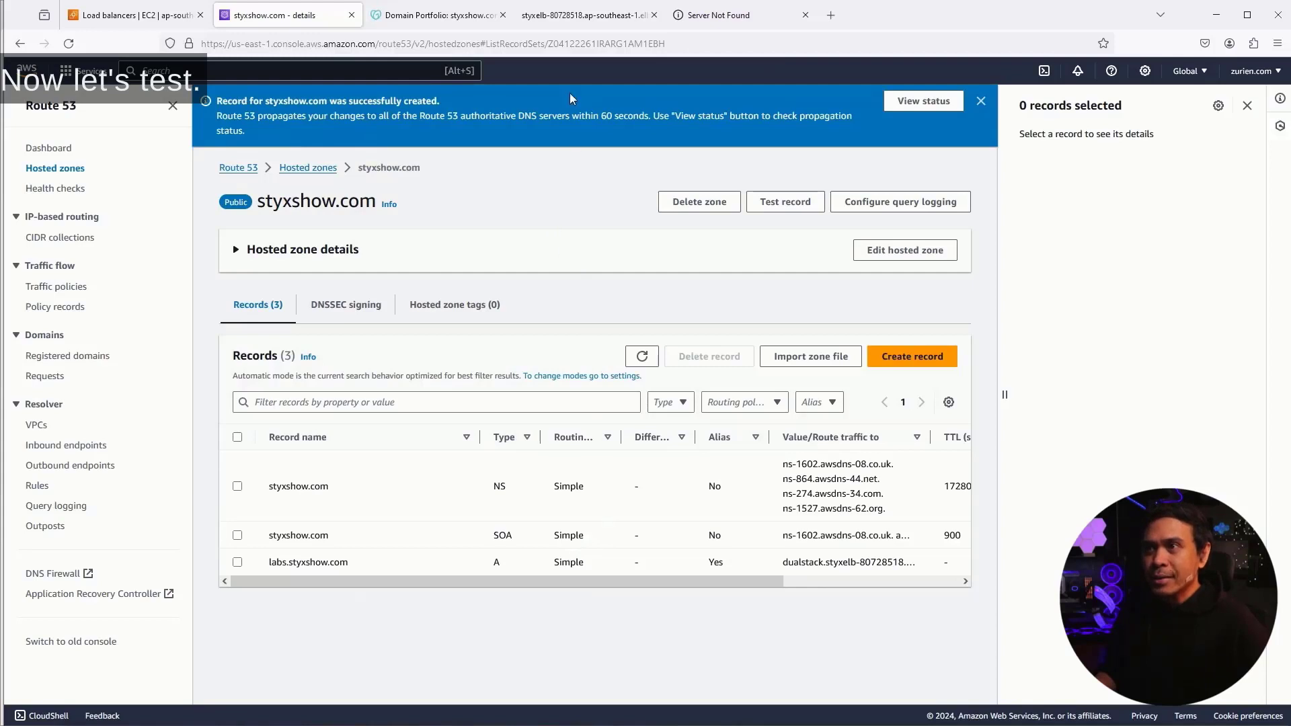
Step: Reload the blog at the load balancer's own DNS address to check that it is still accessible
left_click(574, 14)
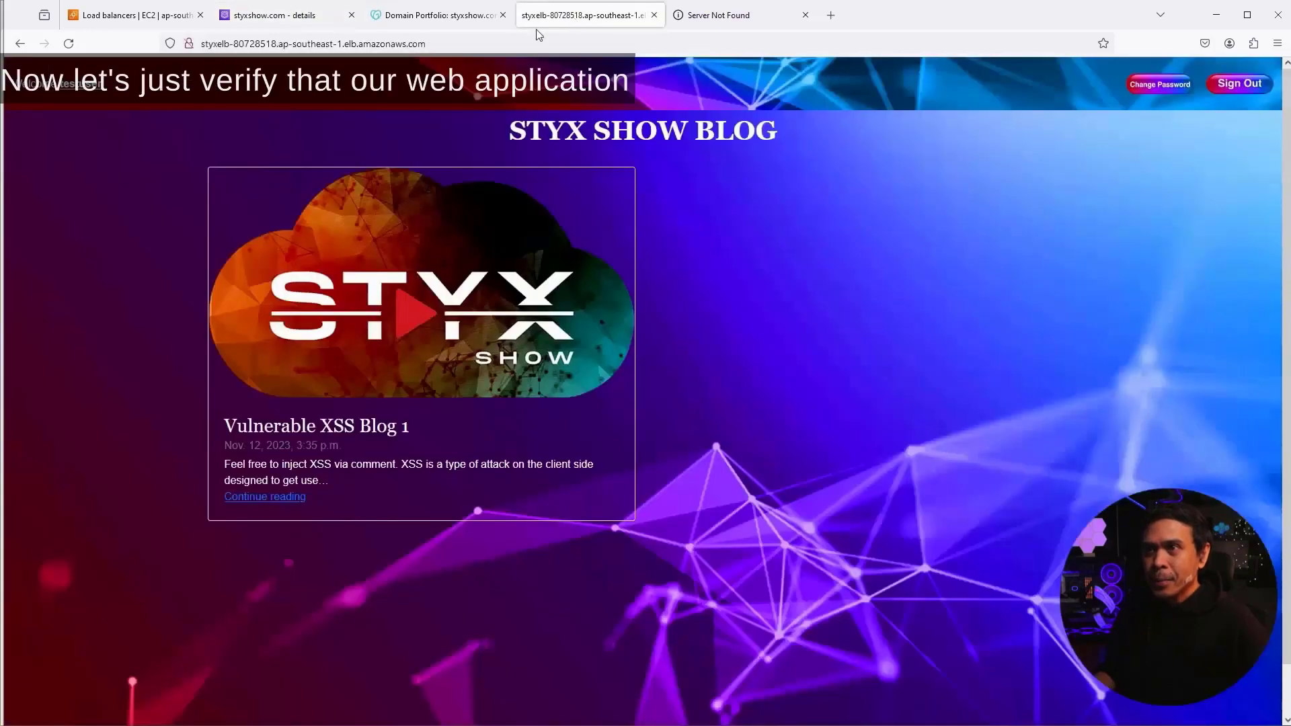
left_click(70, 48)
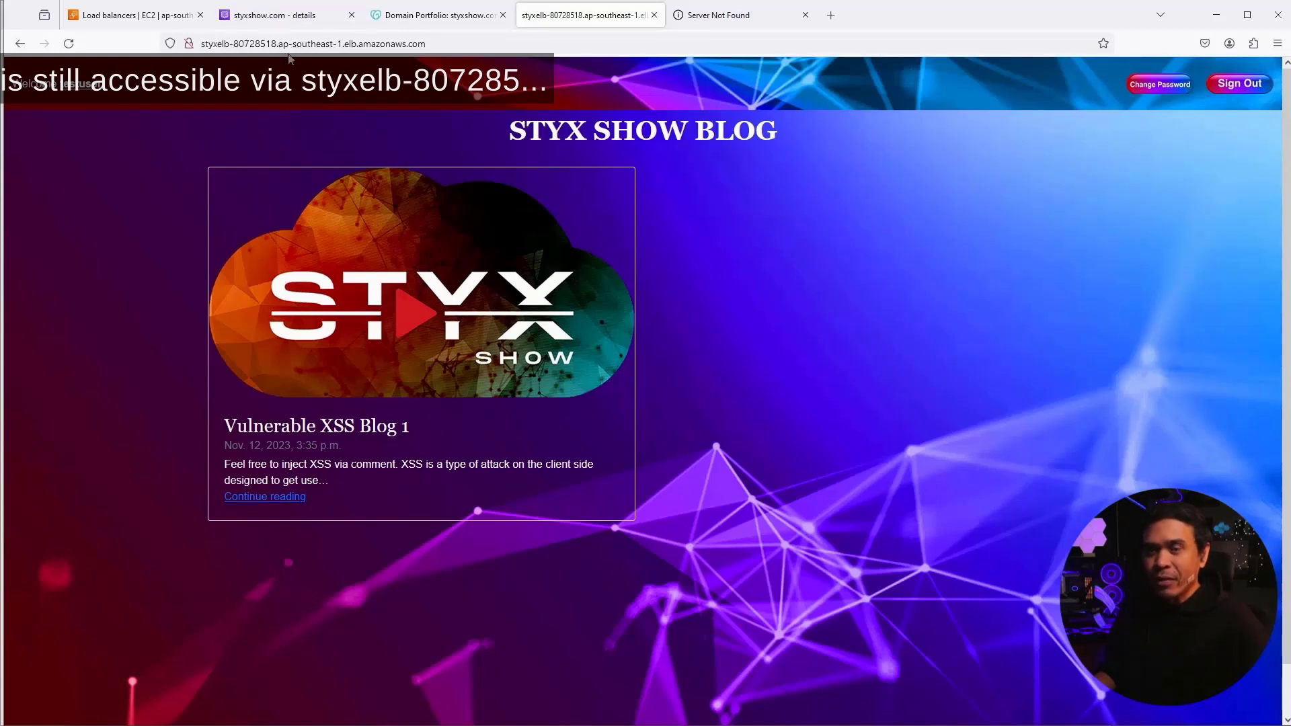
left_click(456, 46)
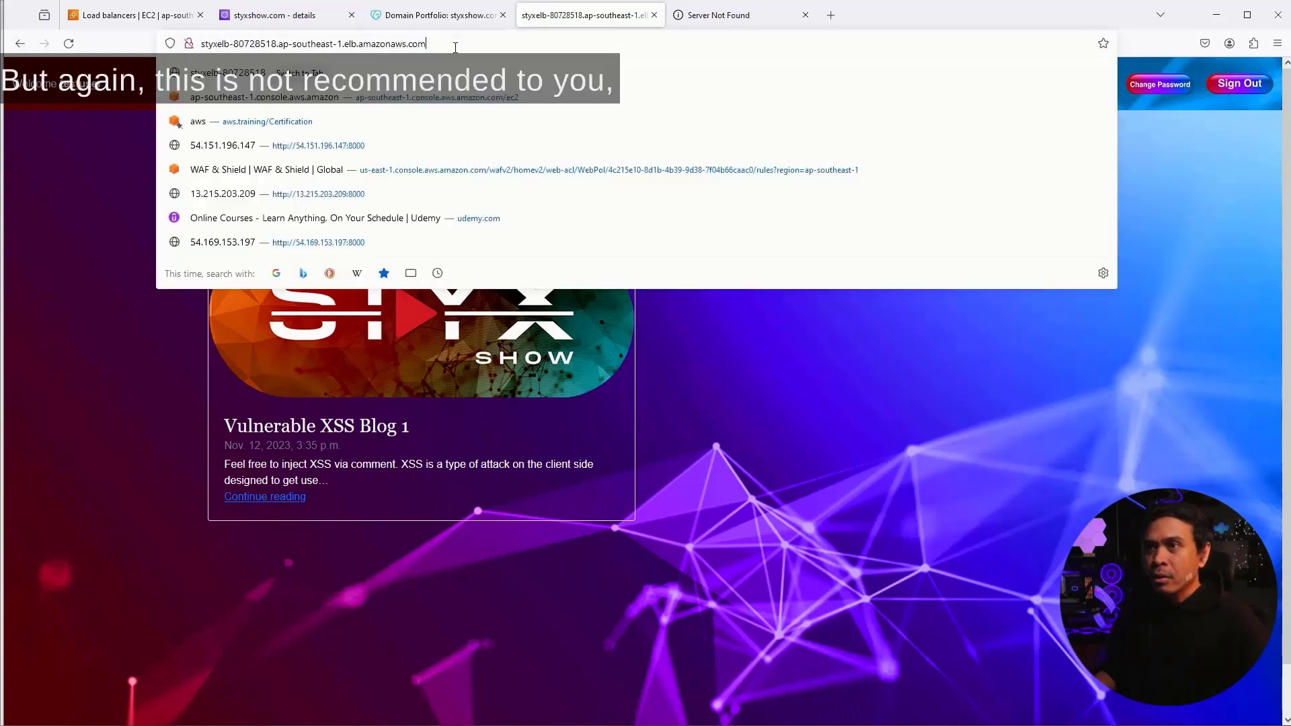
left_click(103, 146)
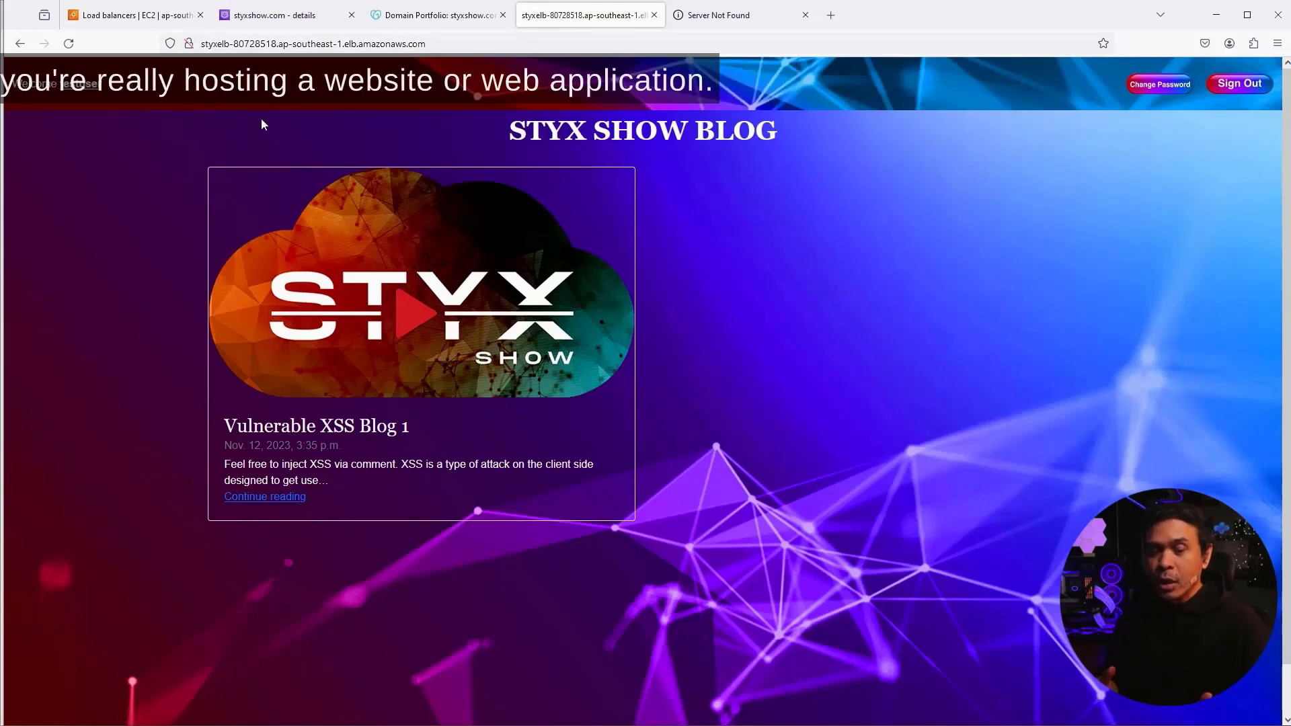
Step: Reload labs.styxshow.com until it responds, to check that the new alias record routes to the blog
left_click(695, 18)
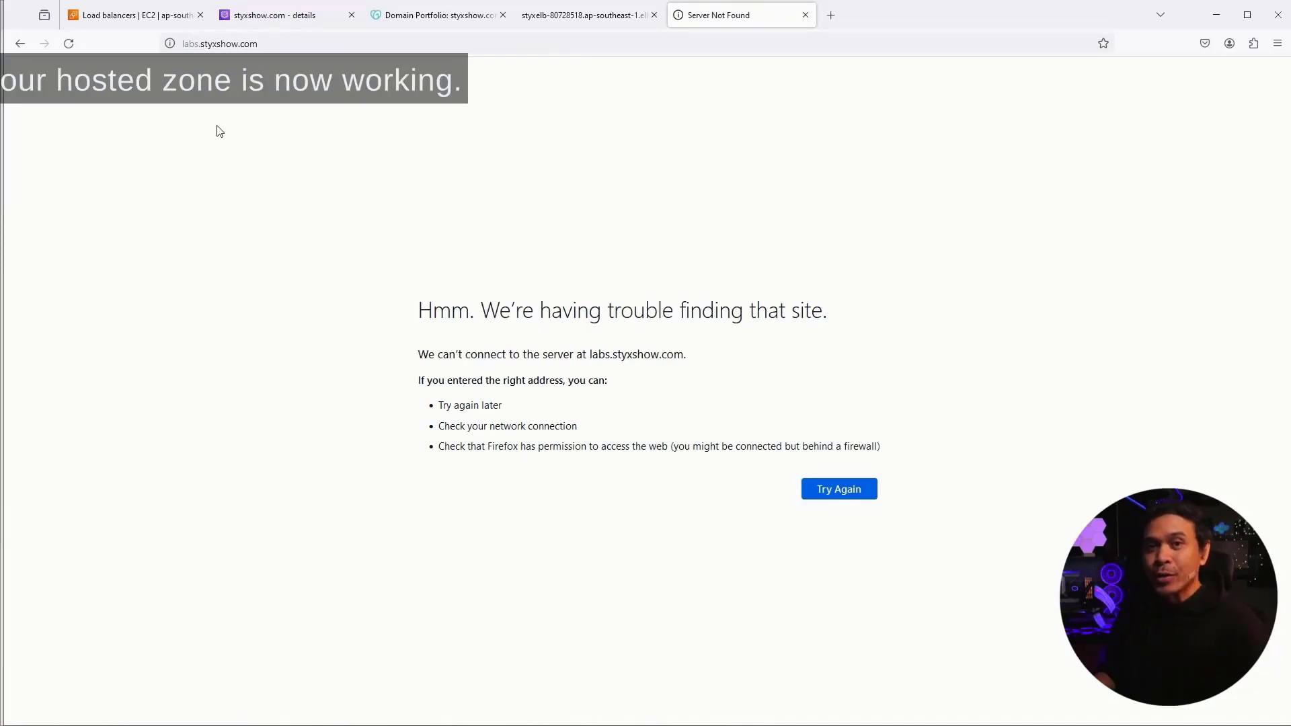
left_click(70, 47)
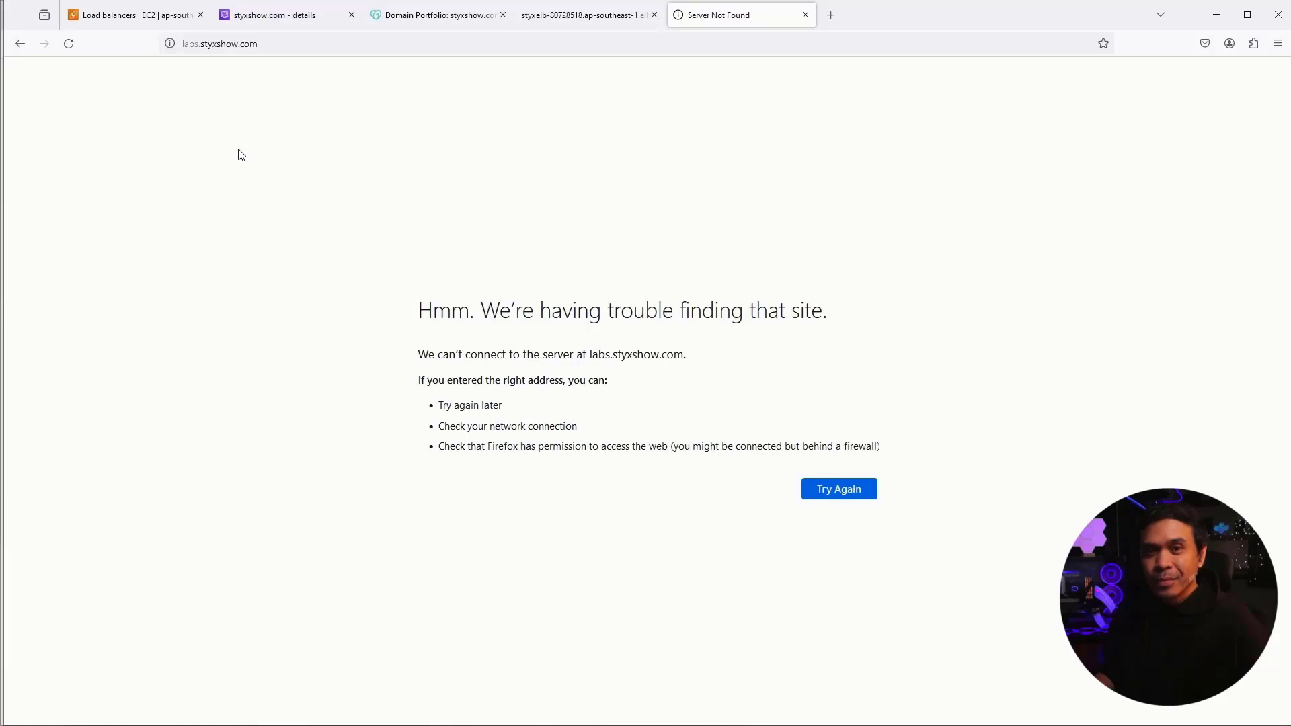
left_click(72, 43)
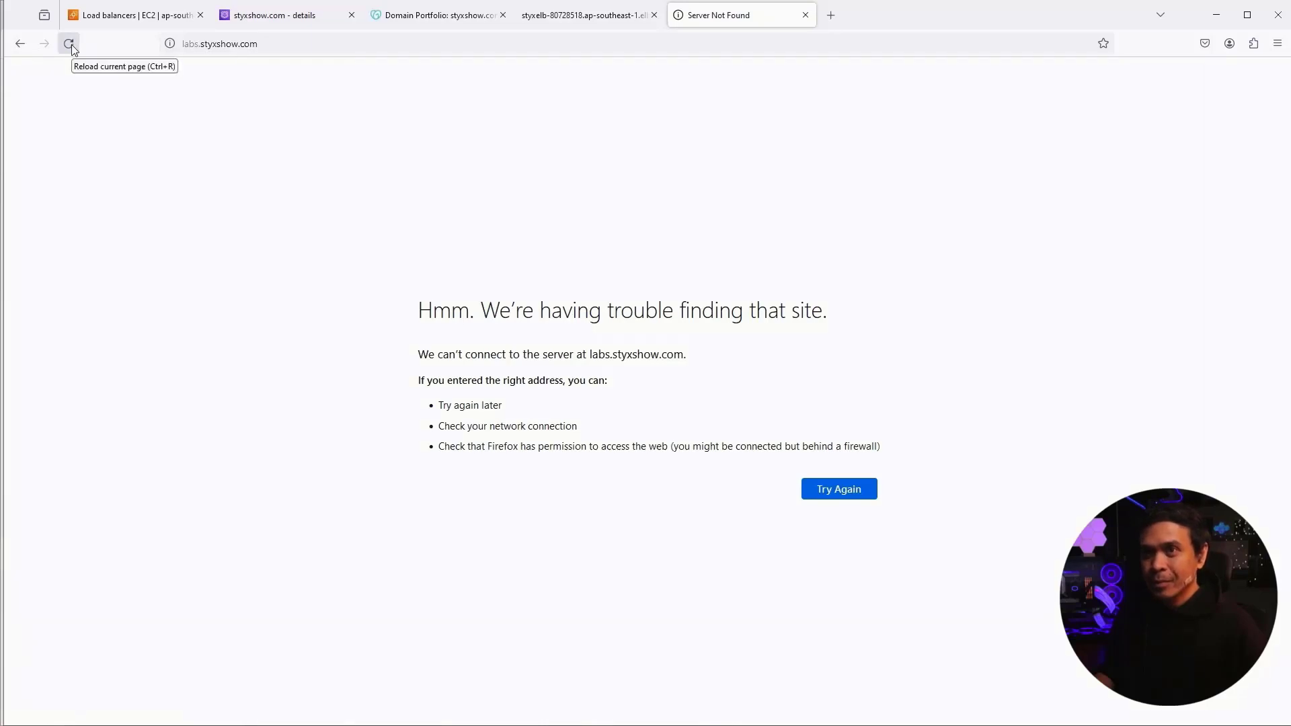
left_click(72, 46)
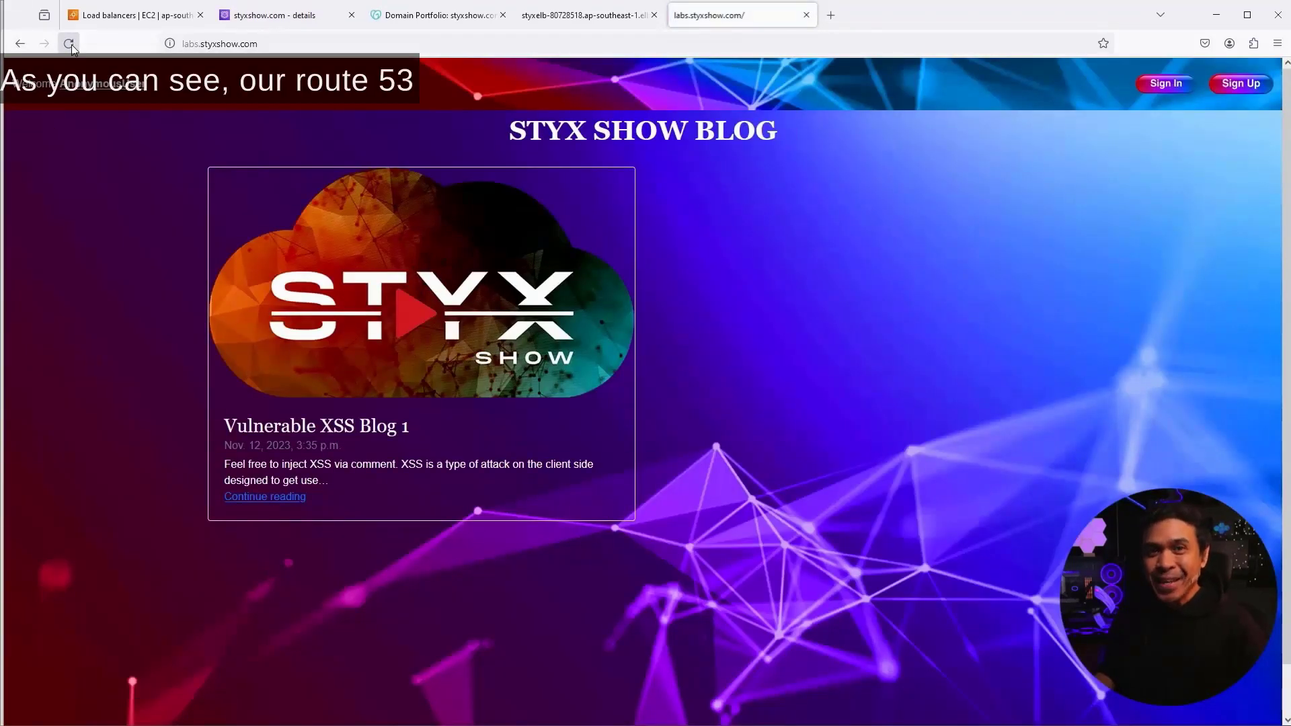